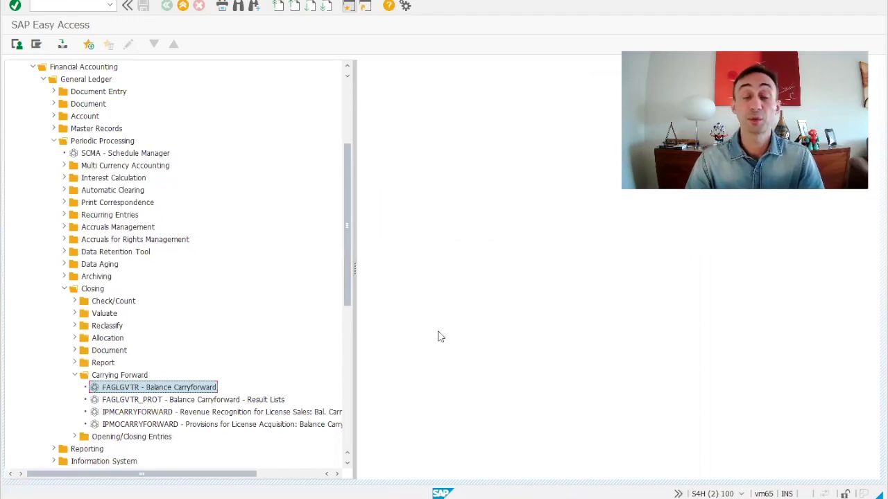
- Open the FAGLGVTR Balance Carryforward transaction under General Ledger, Periodic Processing, Closing, Carrying Forward
click(77, 80)
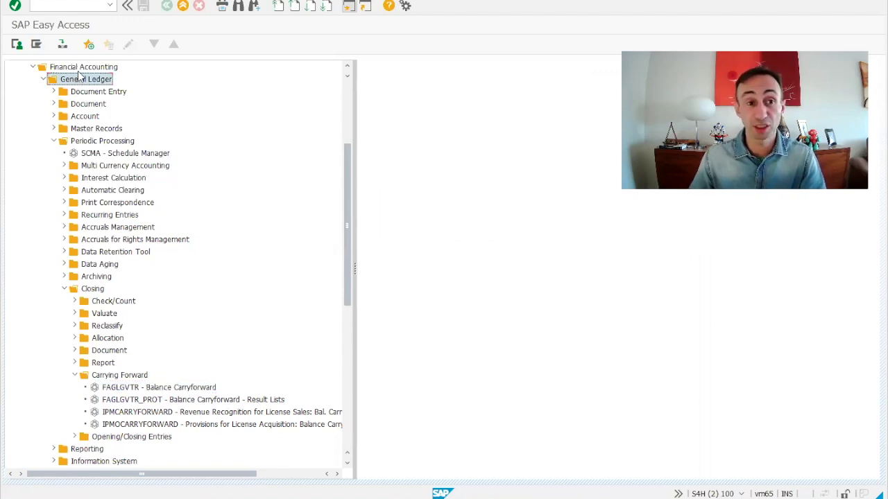
click(90, 143)
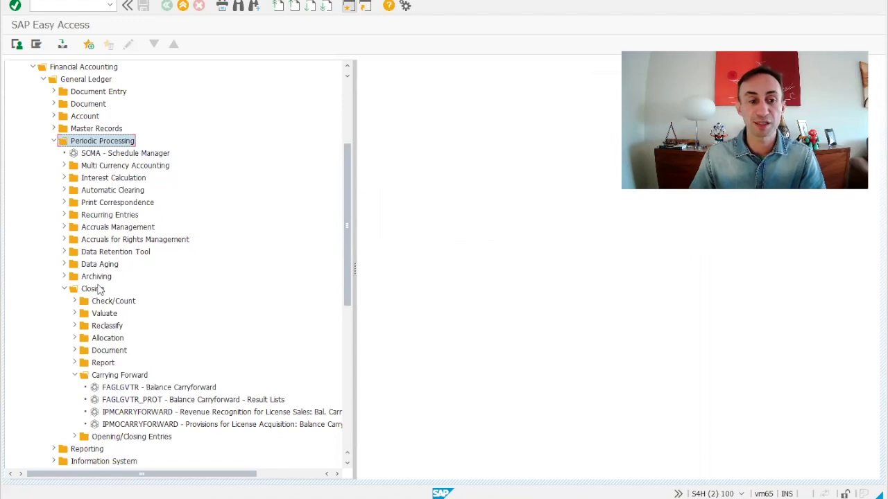
click(100, 289)
click(122, 378)
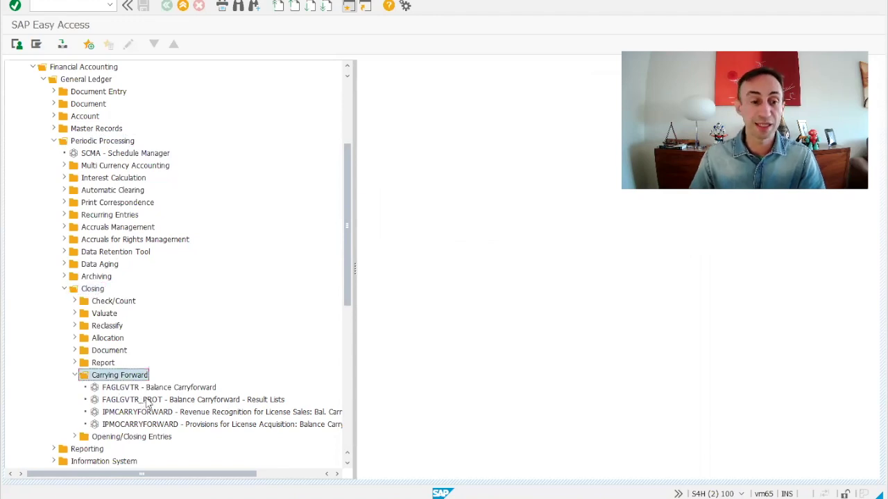
click(145, 390)
double_click(144, 390)
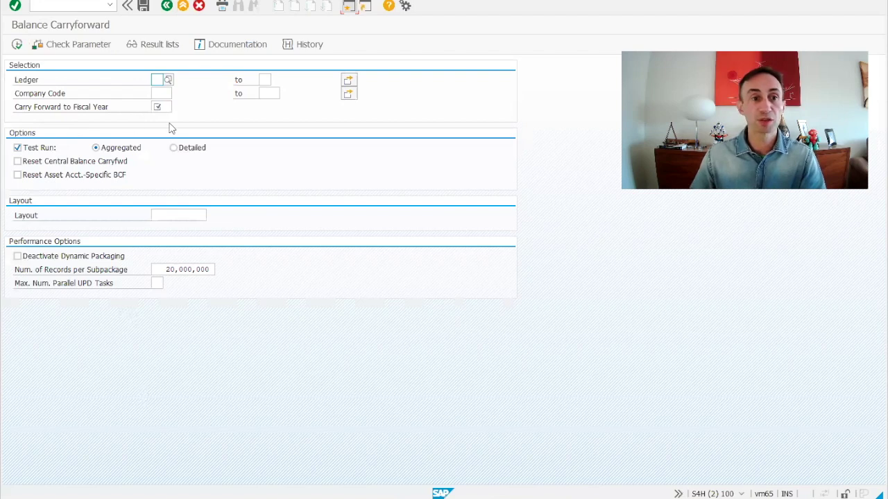
click(160, 107)
text(2020)
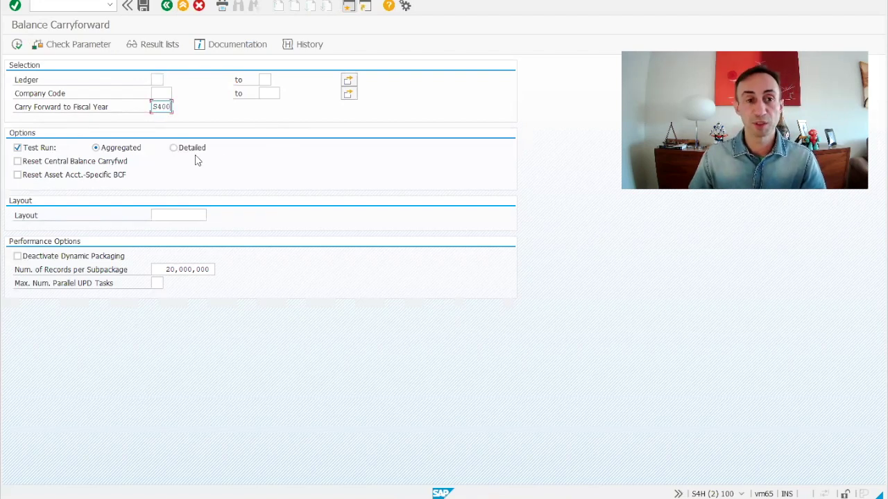
key(Return)
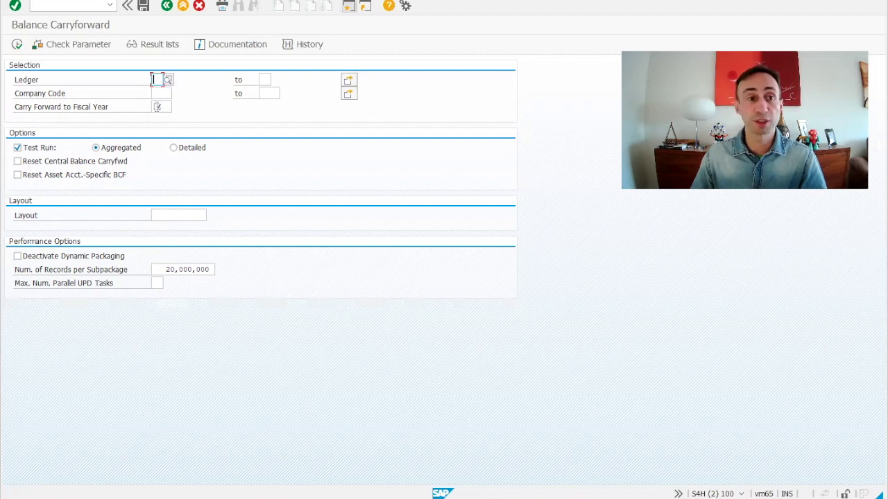
- Set the balance carryforward selection to company code S400 and carry forward to fiscal year 2025
click(160, 94)
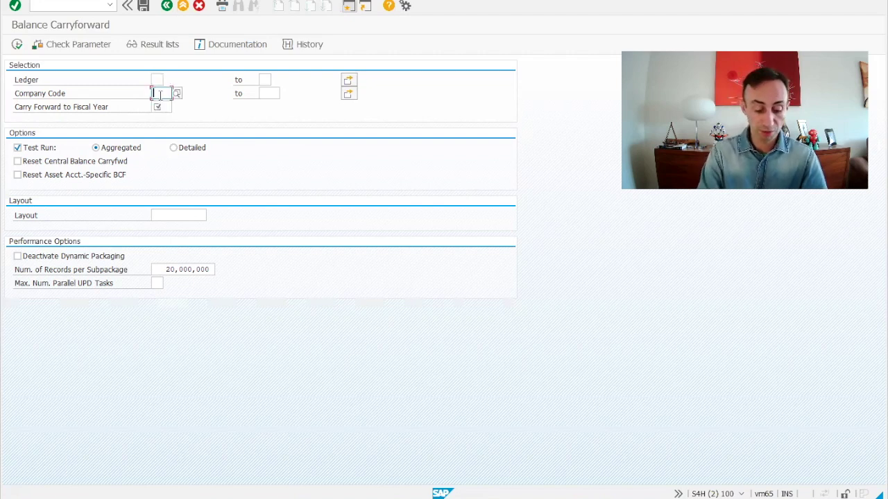
text(S400)
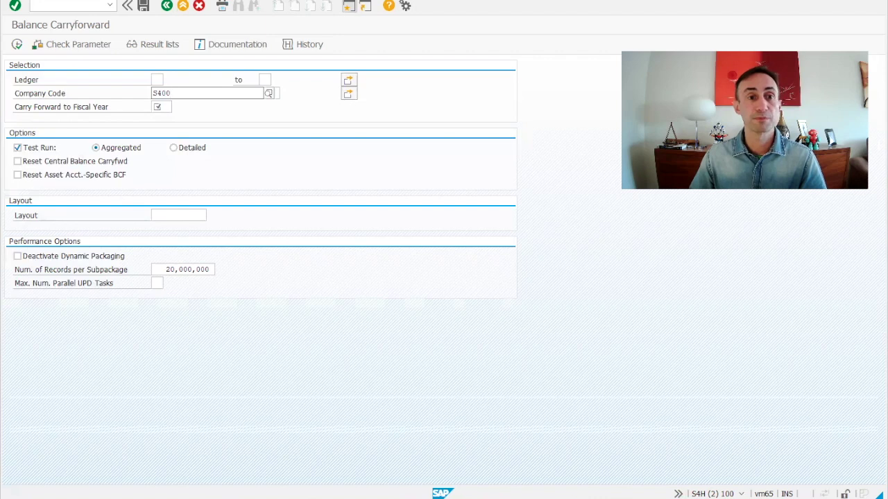
click(166, 121)
click(162, 109)
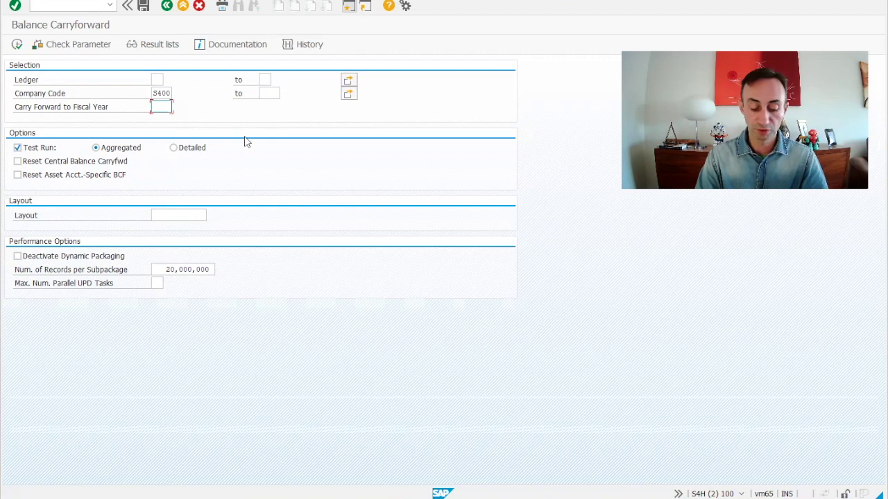
text(2025)
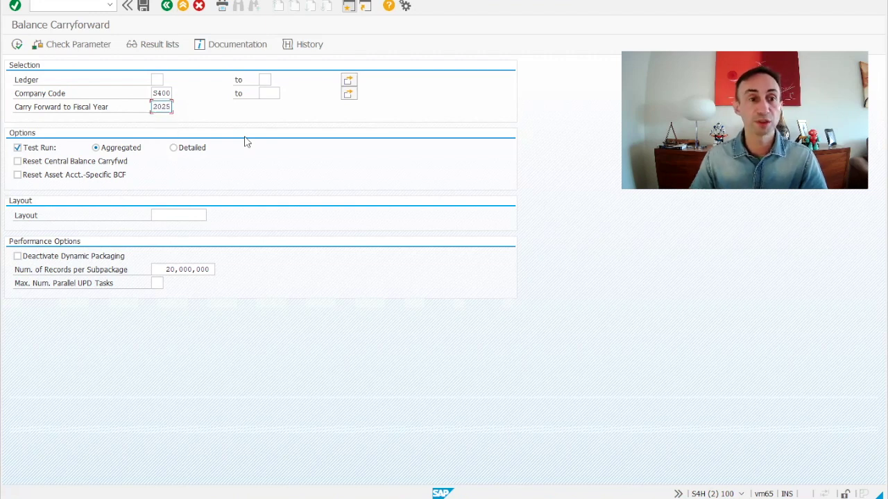
- Execute the balance carryforward as a test run with detailed results and accept both message logs
click(174, 148)
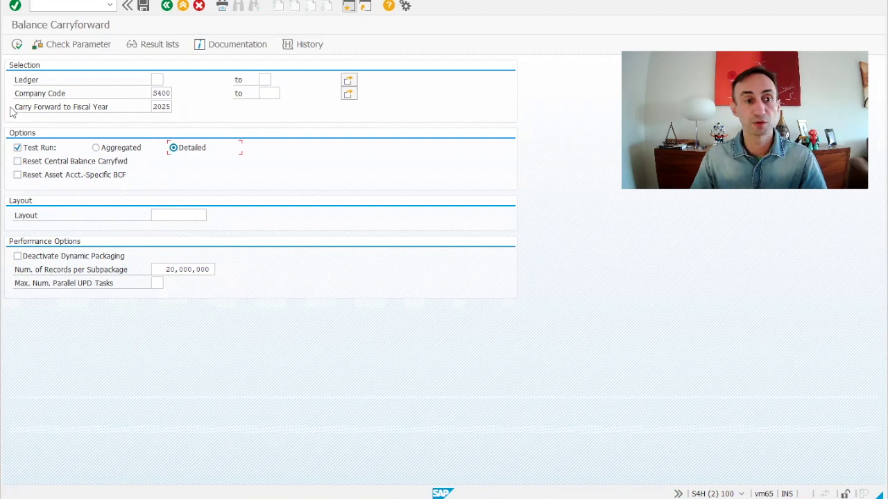
click(17, 44)
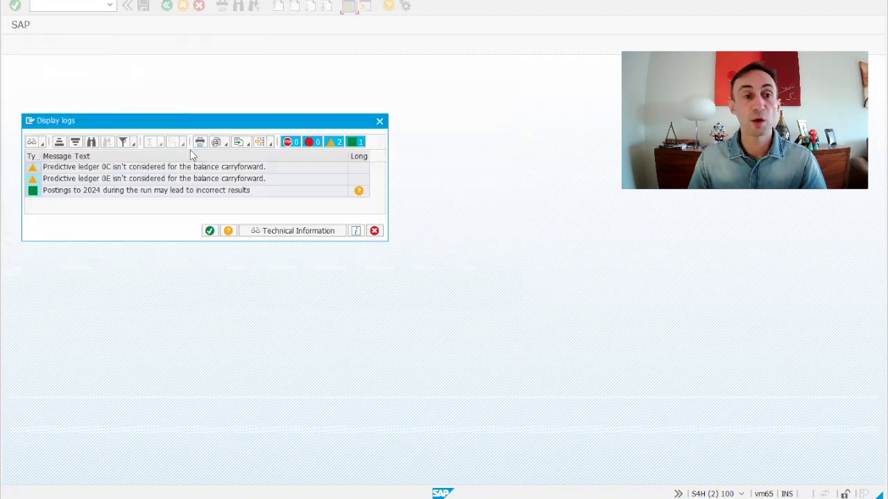
click(134, 172)
click(136, 181)
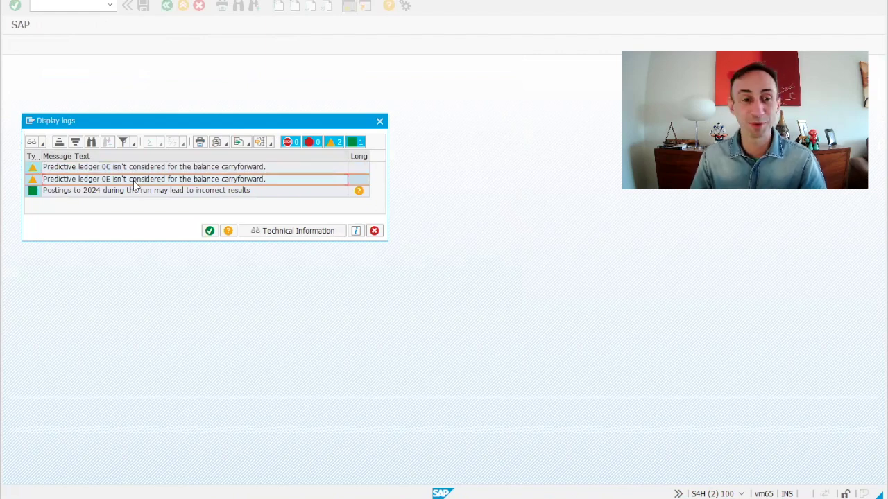
click(210, 232)
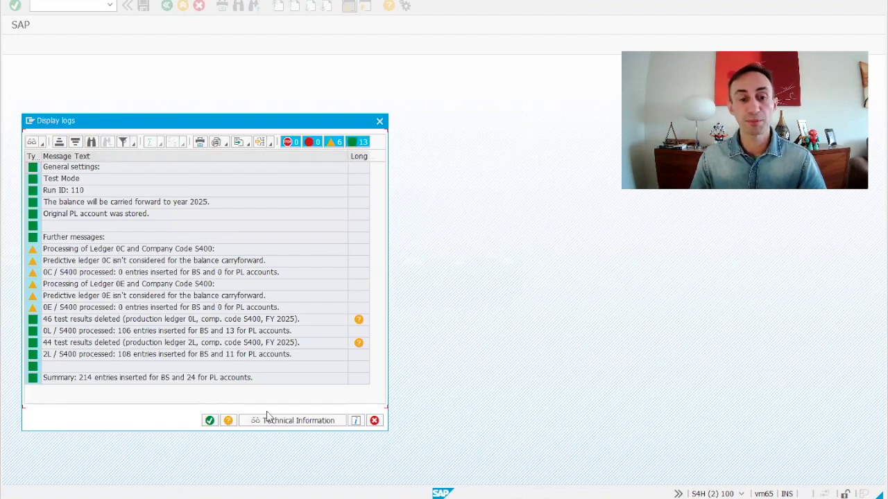
click(210, 420)
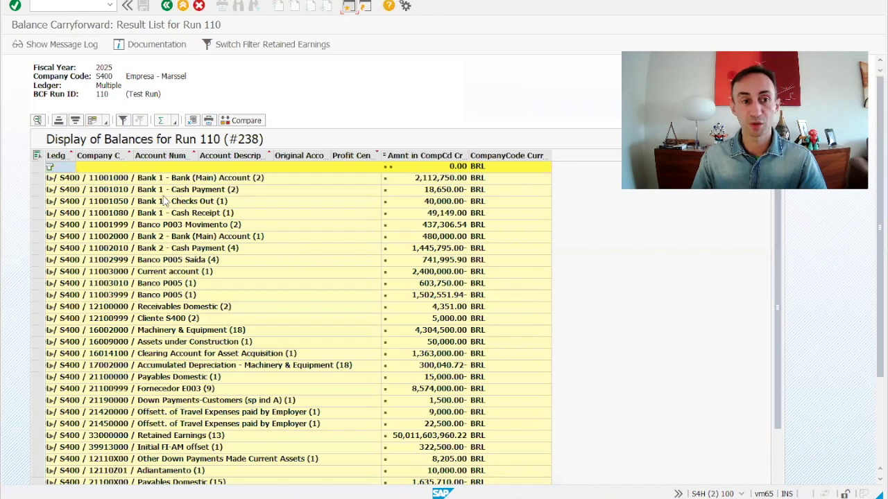
- Examine the balances by account in the test run's result list, including the retained earnings entries
scroll(236, 244, down, 5)
scroll(235, 244, down, 2)
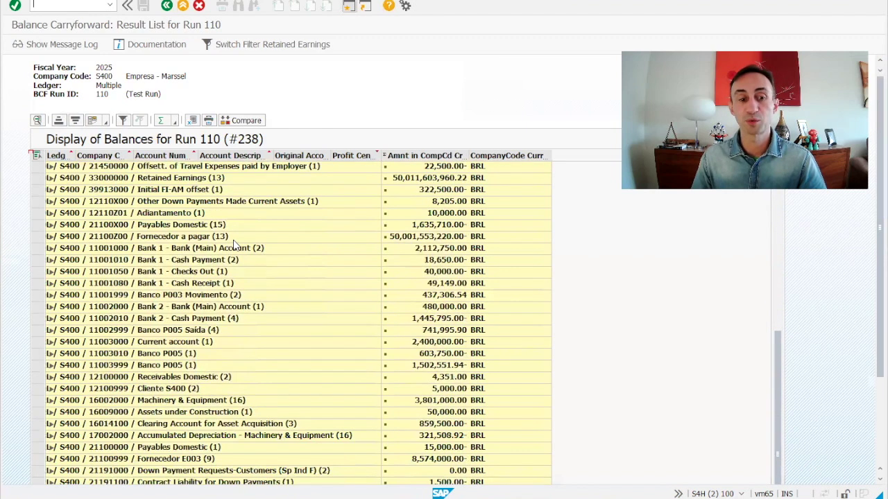
scroll(566, 336, up, 7)
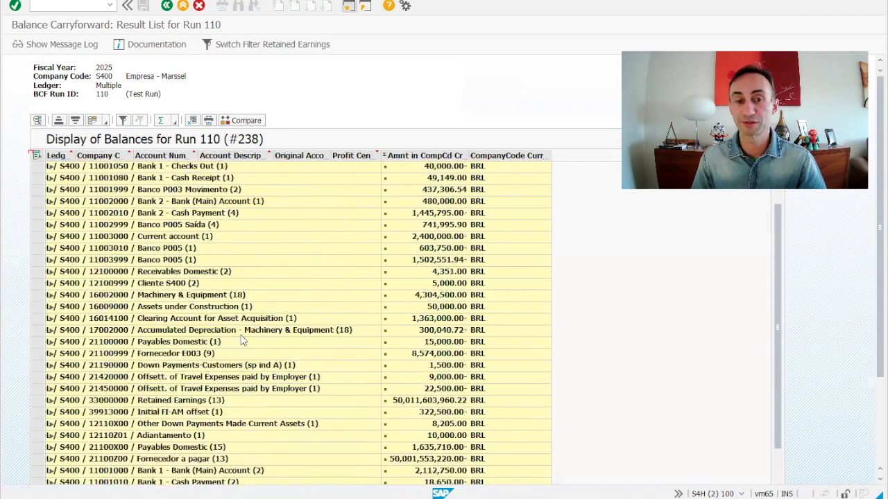
scroll(764, 372, down, 2)
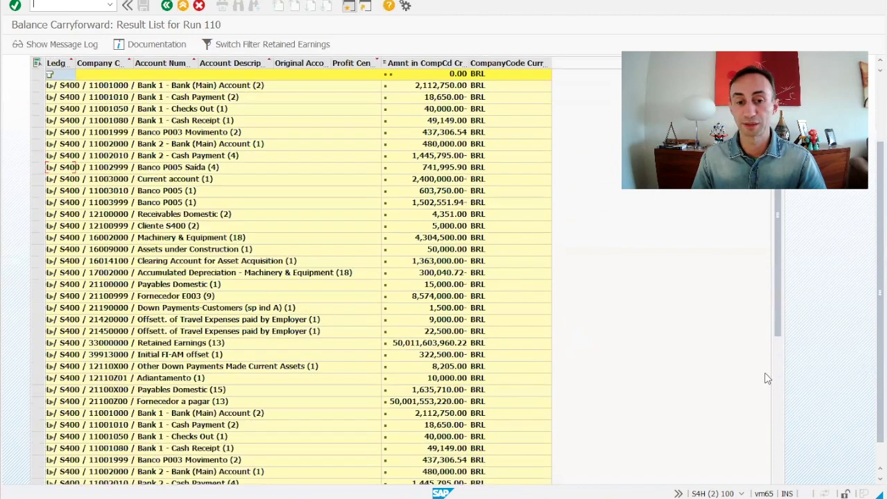
scroll(837, 384, down, 1)
scroll(837, 385, up, 3)
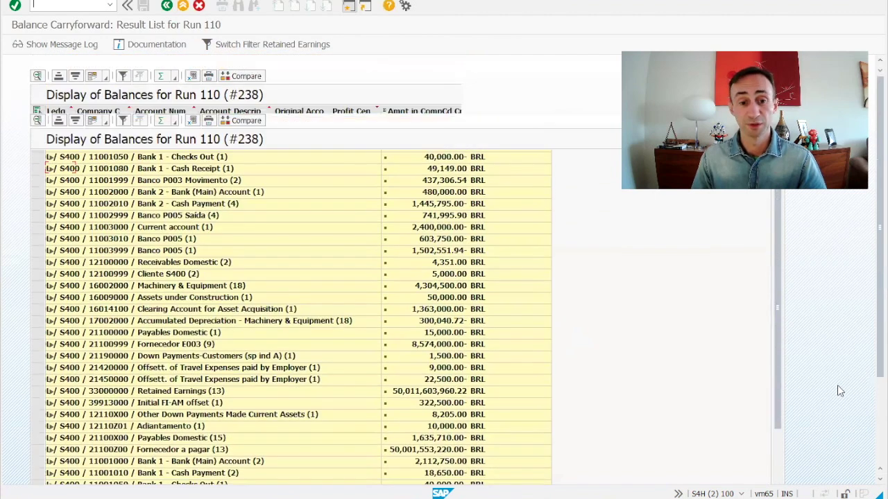
scroll(249, 356, down, 4)
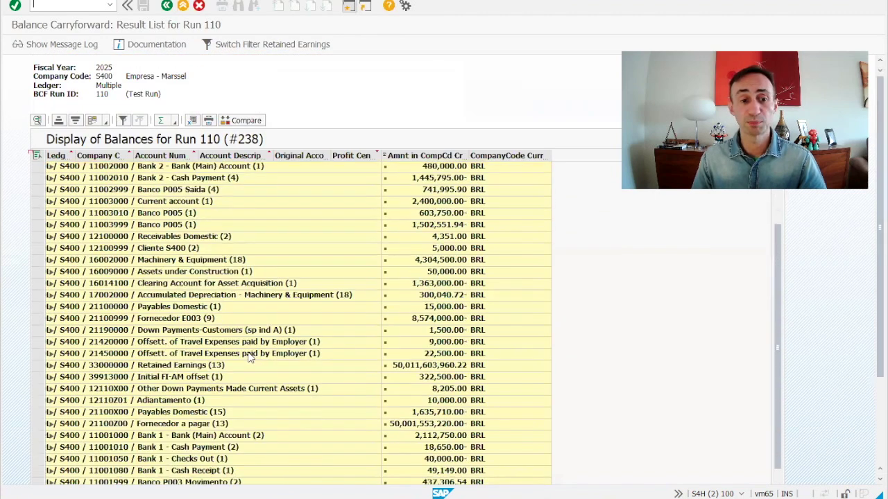
scroll(250, 356, up, 3)
scroll(251, 357, up, 1)
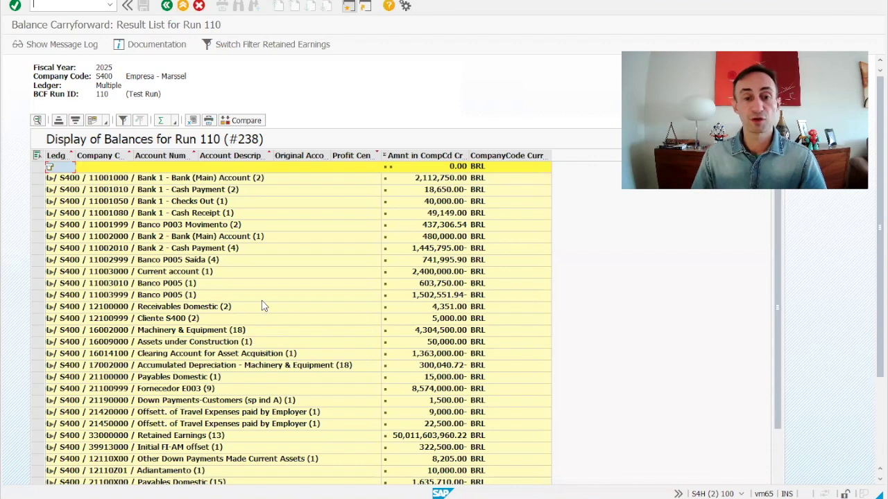
- Switch to the G/L account balance session, set the fiscal year to 2025 and inspect the Bank1 Cash Payment account's carryforward row
mouse_move(525, 494)
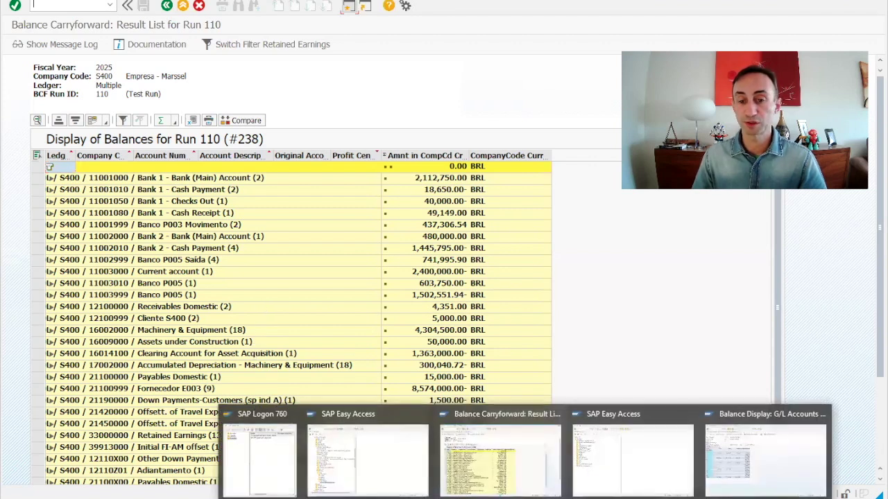
click(741, 438)
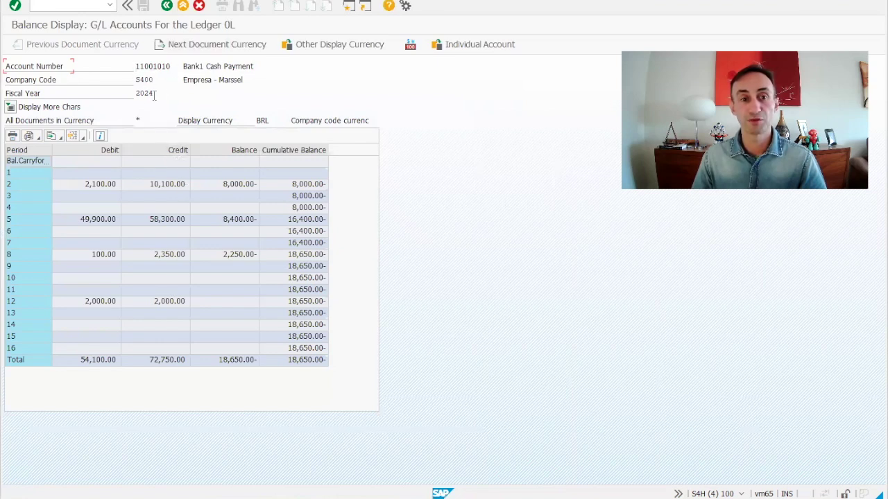
click(167, 5)
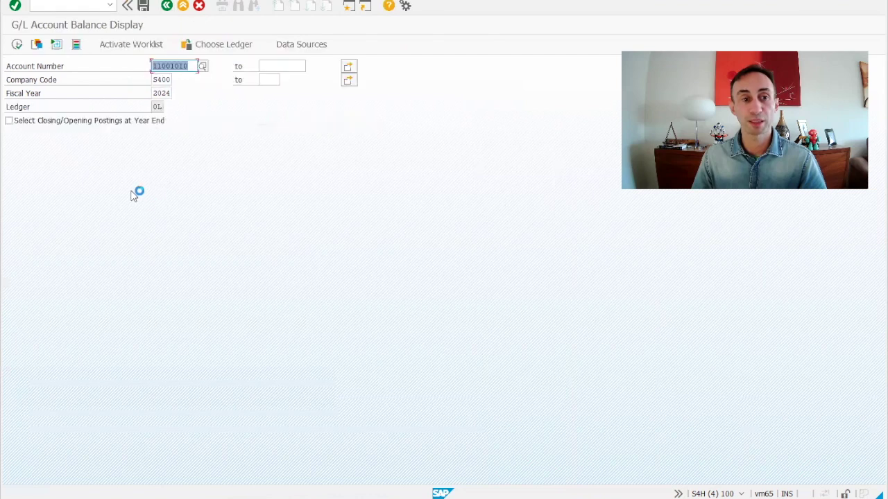
click(167, 93)
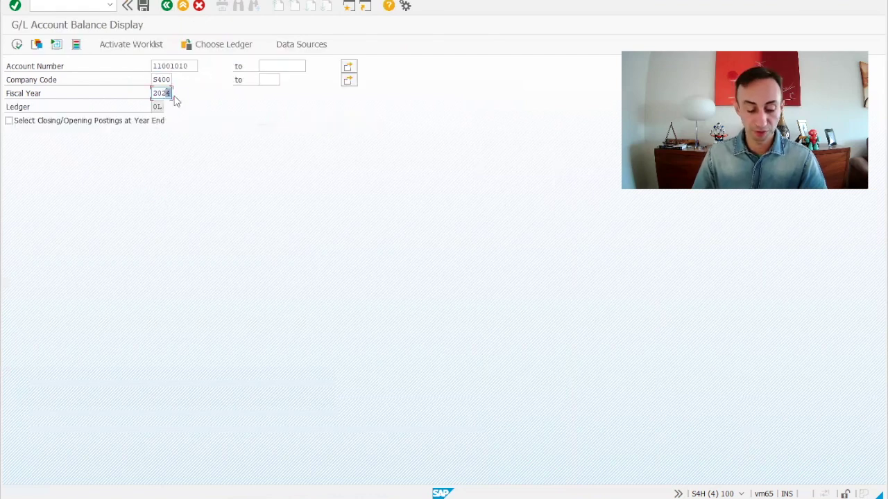
text(5)
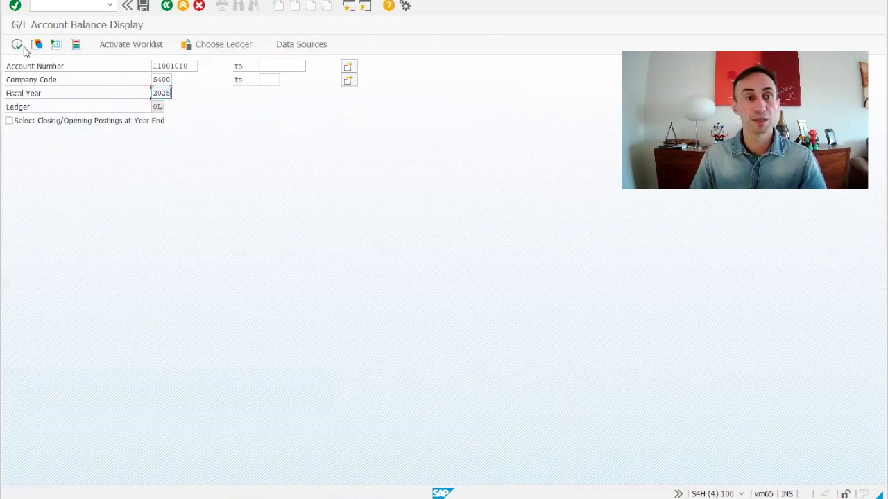
click(18, 44)
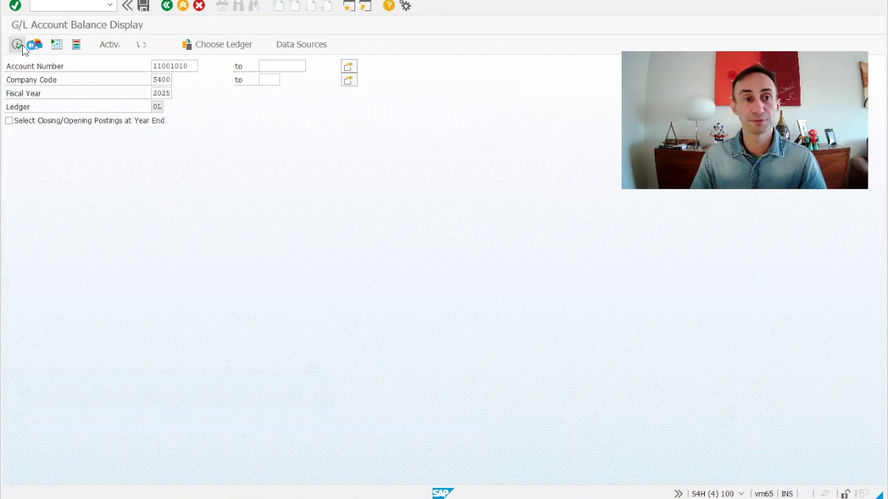
click(283, 161)
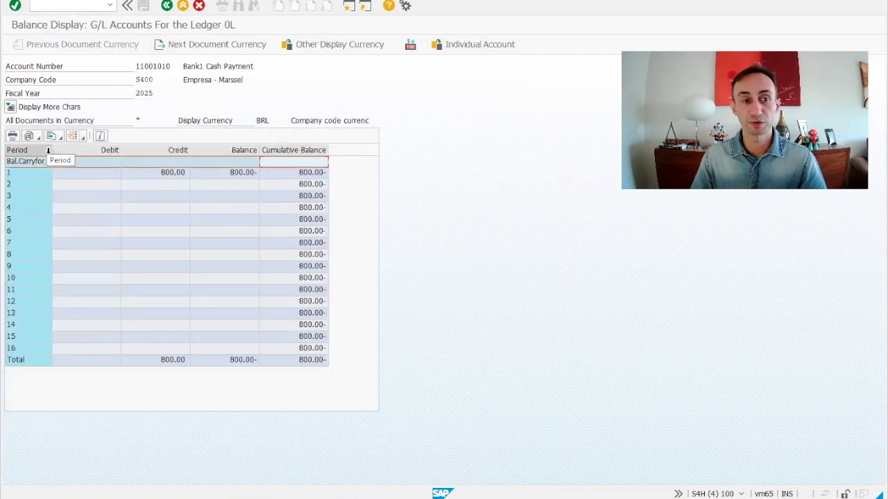
drag(51, 152, 75, 150)
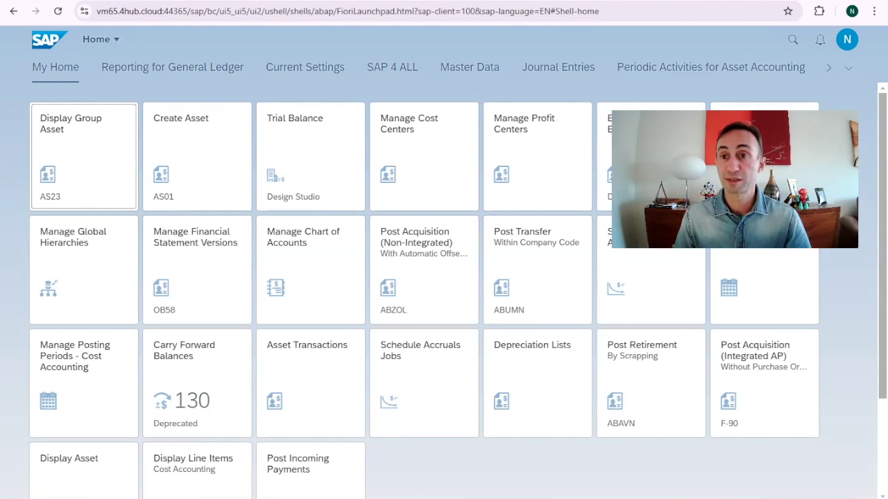
- In the SAP Fiori launchpad in the browser, search the apps for "Schedule G" and open Schedule General Ledger Jobs
click(791, 40)
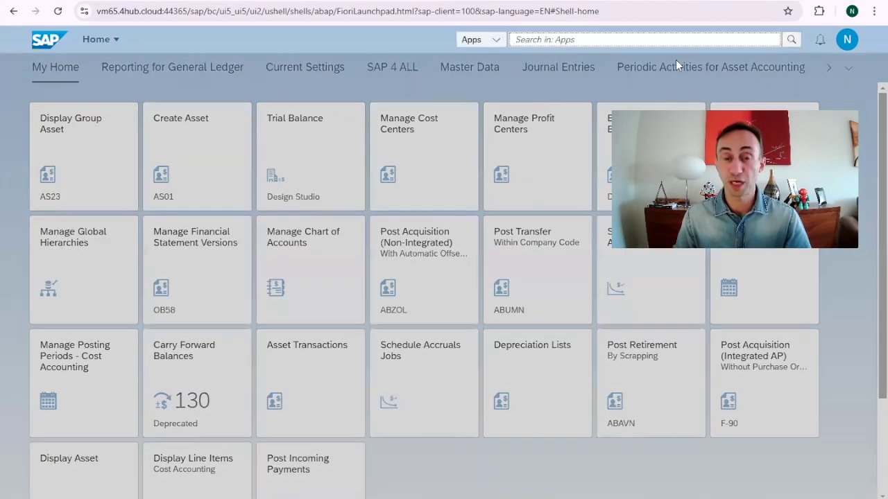
text(Schedule G)
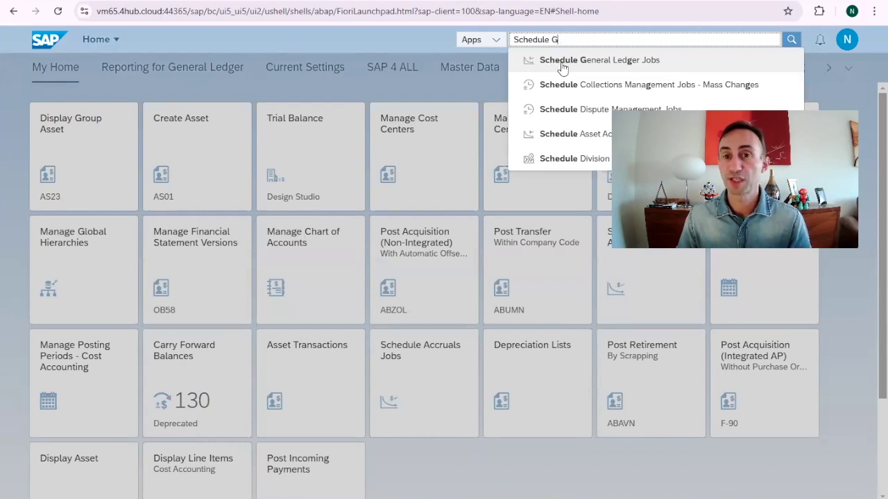
click(622, 61)
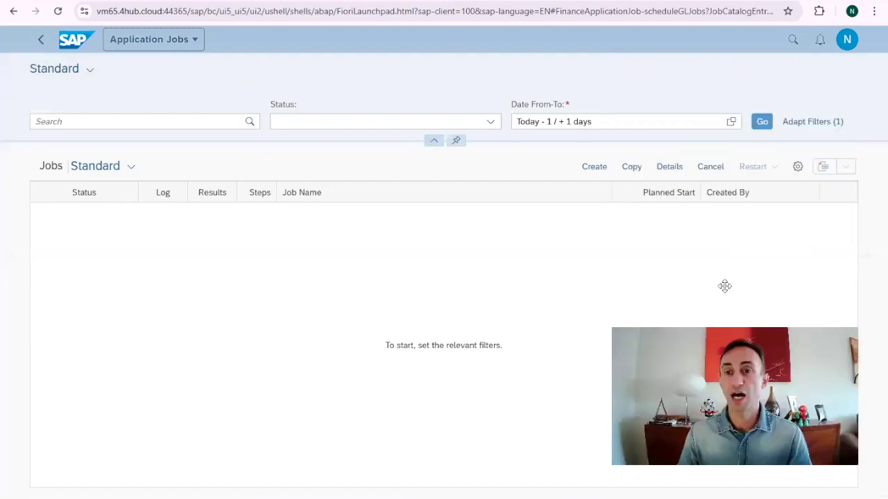
- List the application jobs for Today - 1 / + 1 days and start creating a new job
click(758, 123)
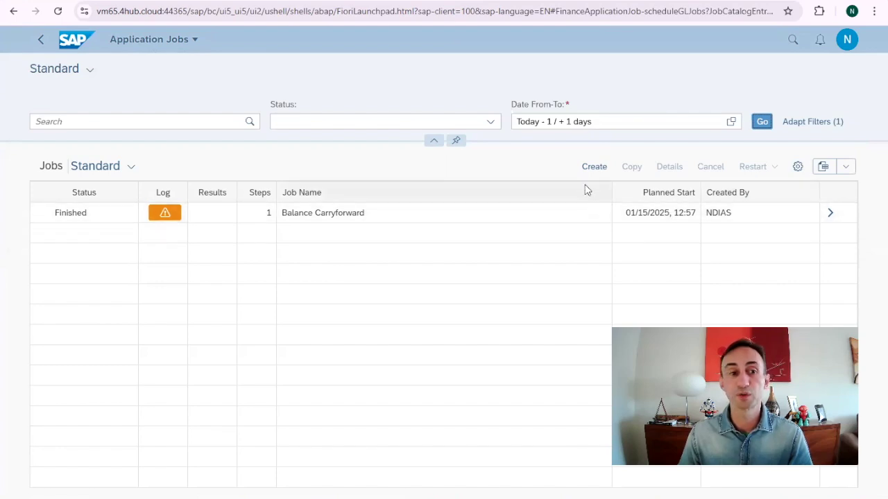
click(93, 215)
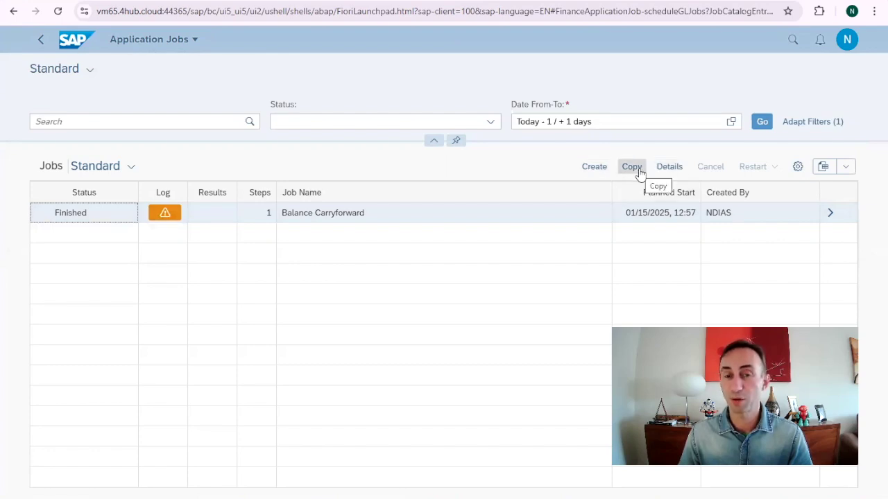
click(593, 170)
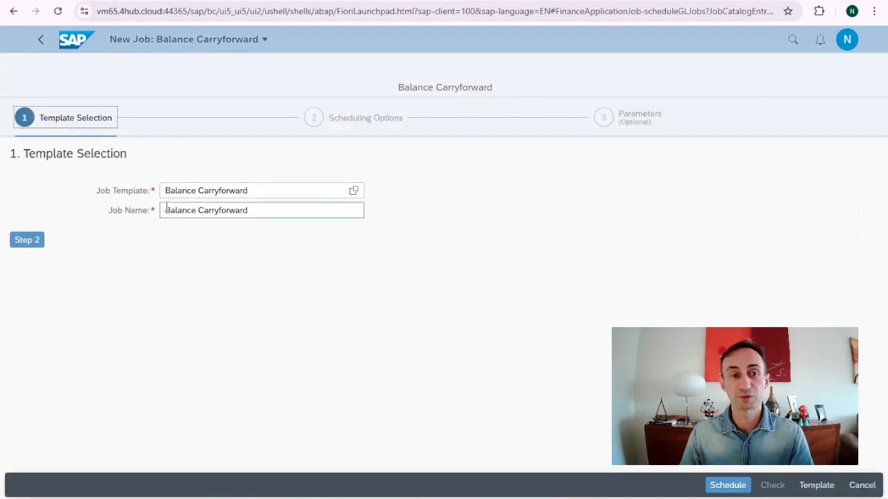
- Choose the Balance Carryforward job template and proceed to the parameters, keeping the immediate start and single run
click(353, 192)
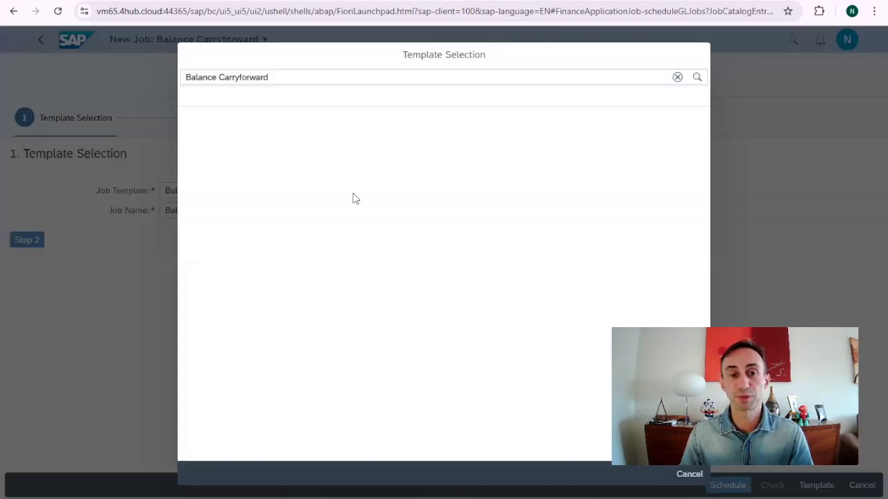
click(677, 78)
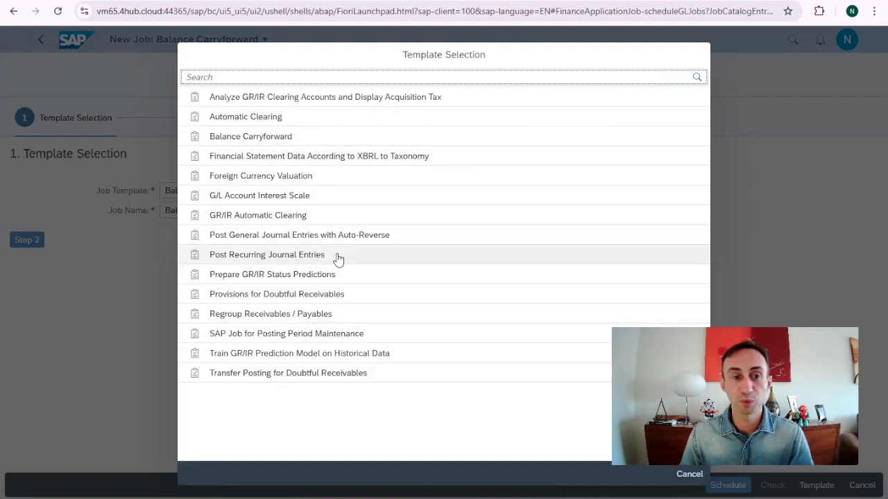
click(261, 139)
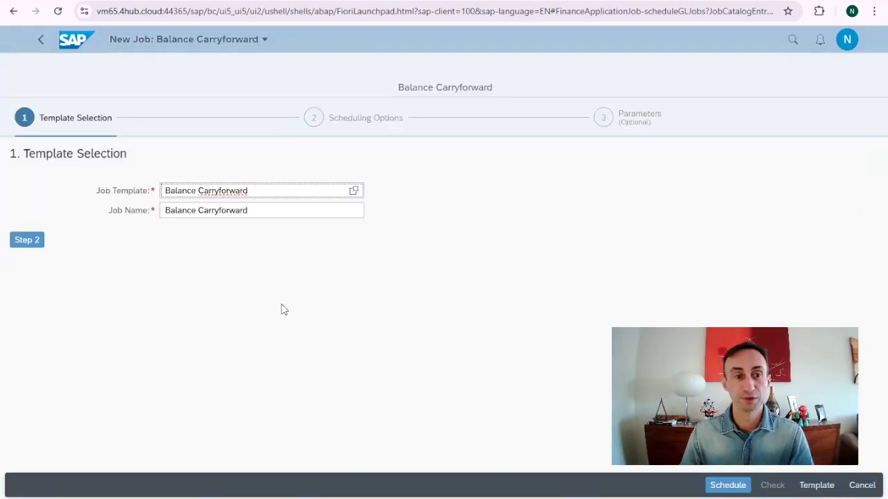
click(32, 240)
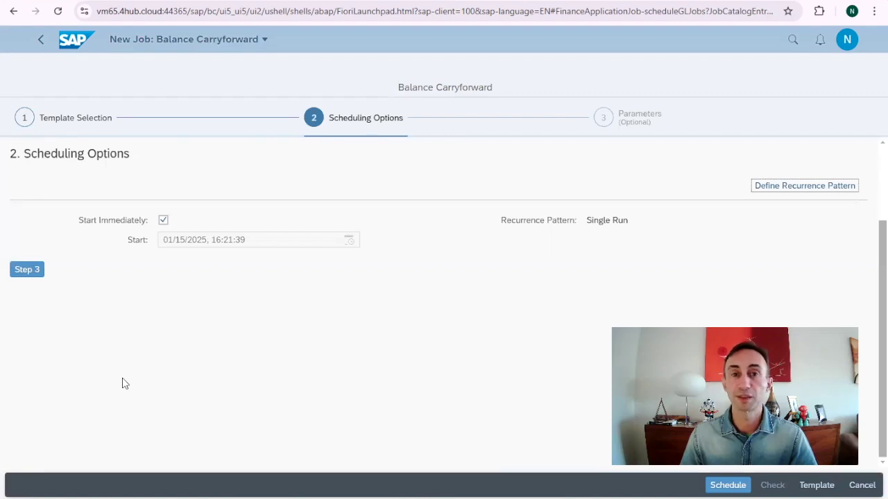
click(32, 273)
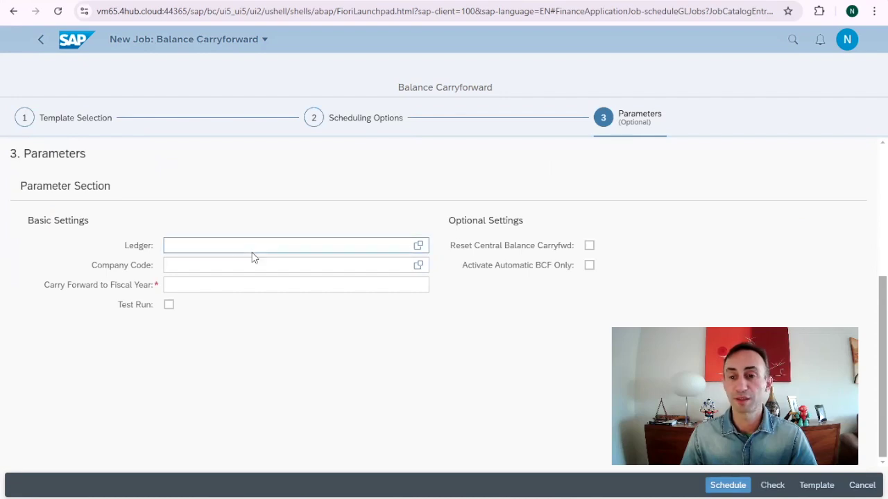
- Set company code S400, carry forward to fiscal year 2025 and enable Test Run, then check and schedule the job
click(418, 247)
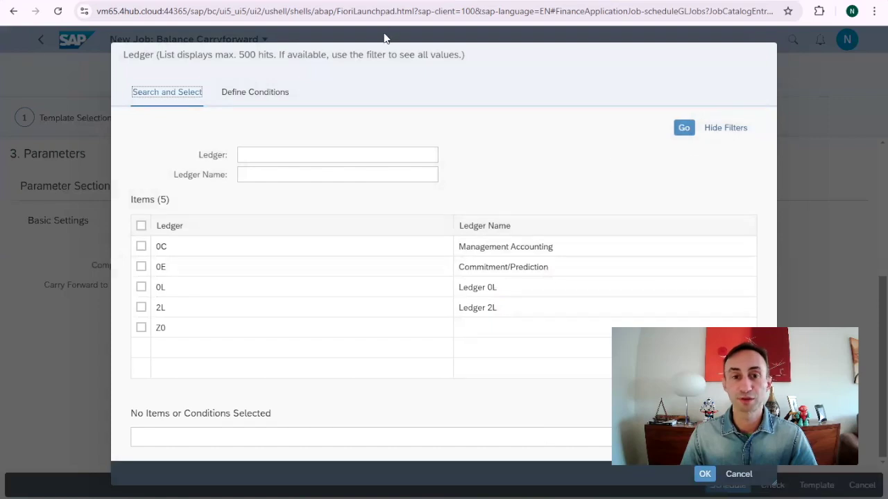
key(Escape)
click(195, 264)
text(S)
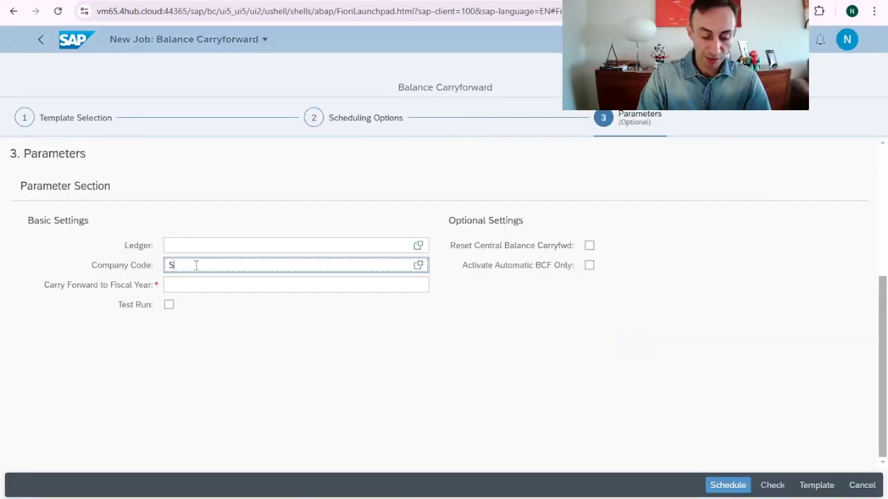
text(400)
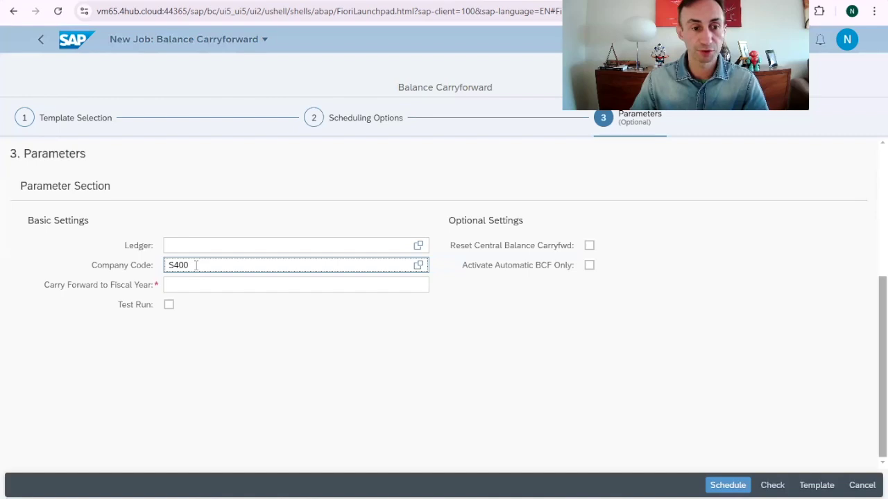
click(190, 287)
text(2025)
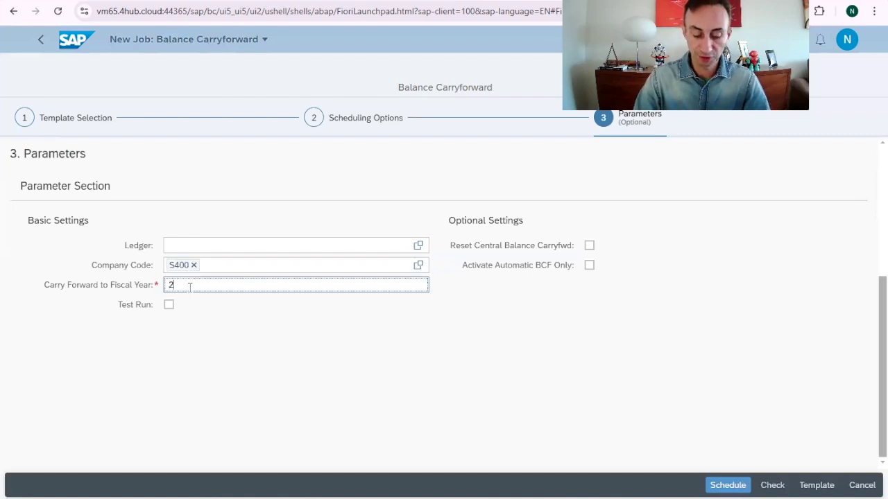
click(170, 307)
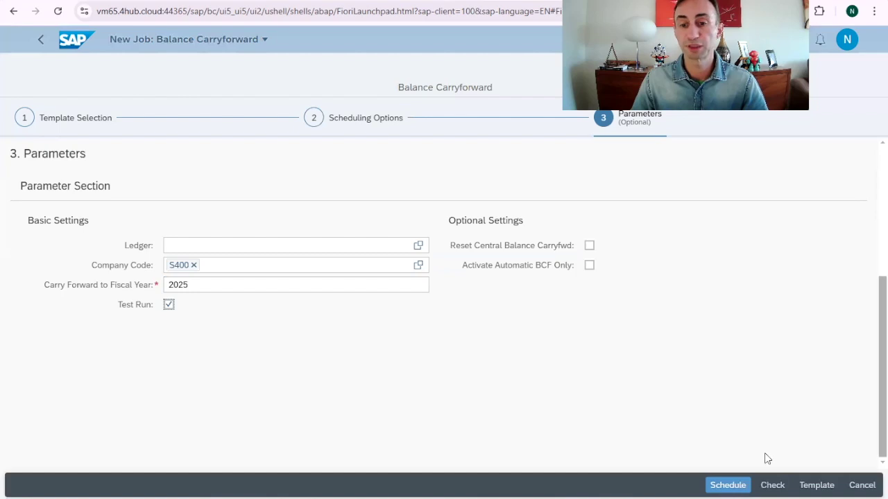
click(772, 487)
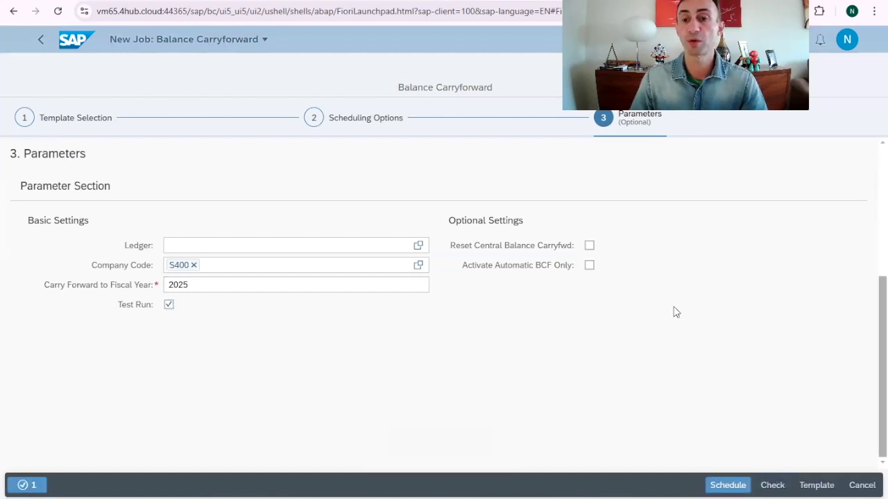
click(729, 487)
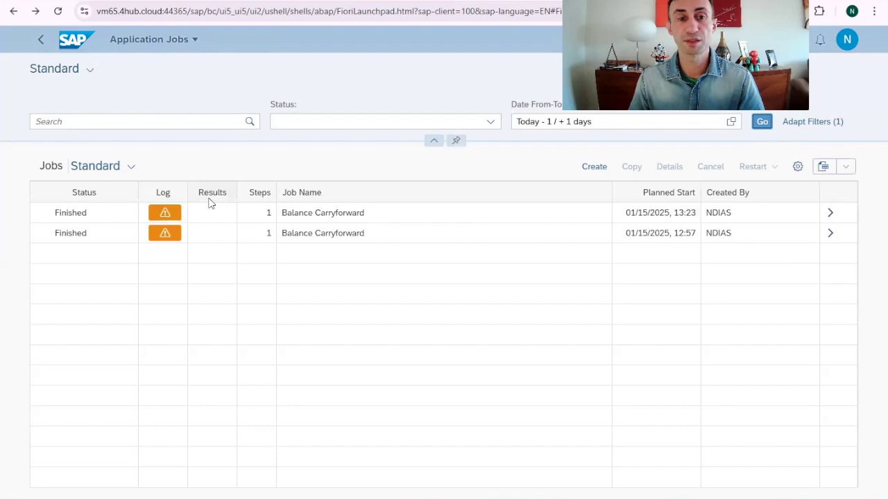
- Open the newest Balance Carryforward job's details and review its scheduling options, run details and parameters
click(832, 216)
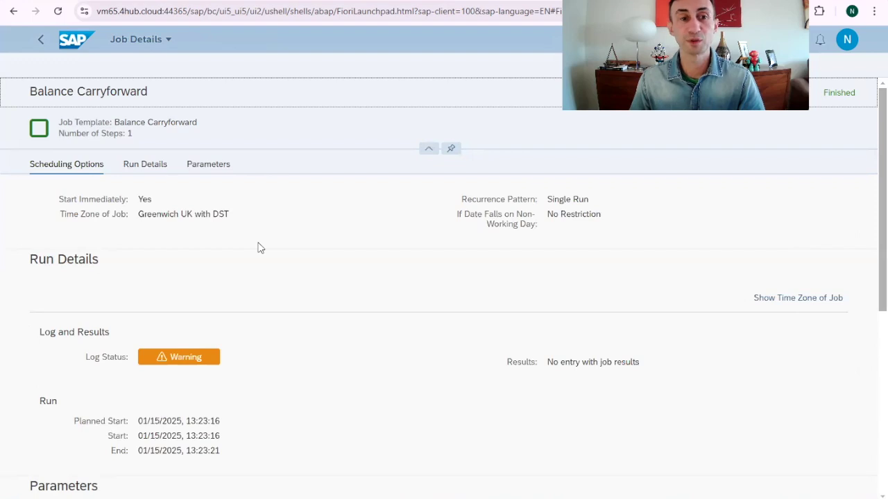
scroll(257, 248, down, 2)
scroll(192, 236, up, 2)
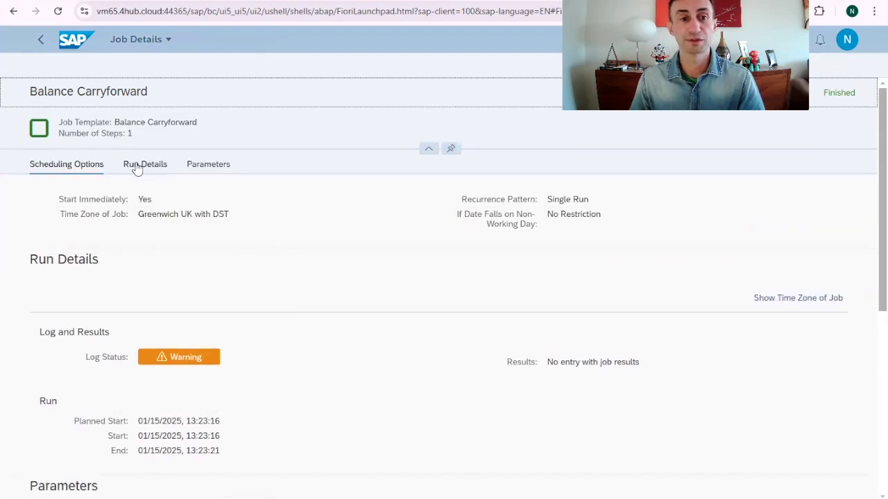
click(159, 164)
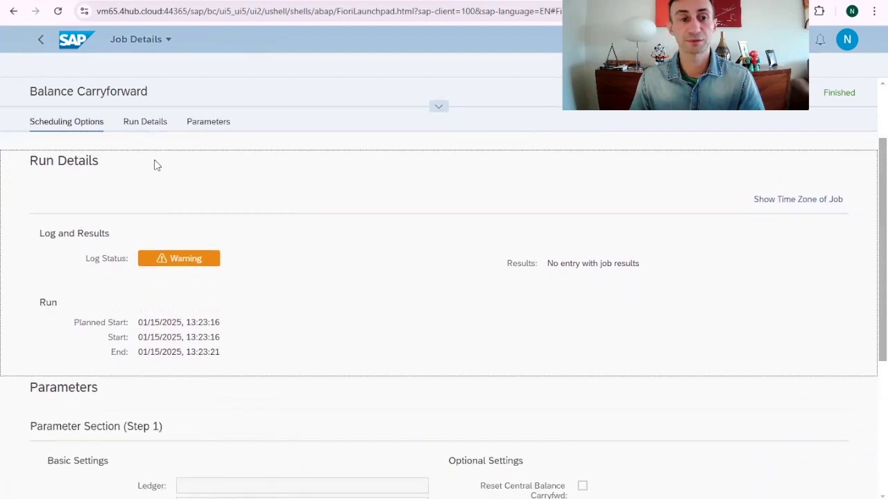
scroll(243, 222, down, 2)
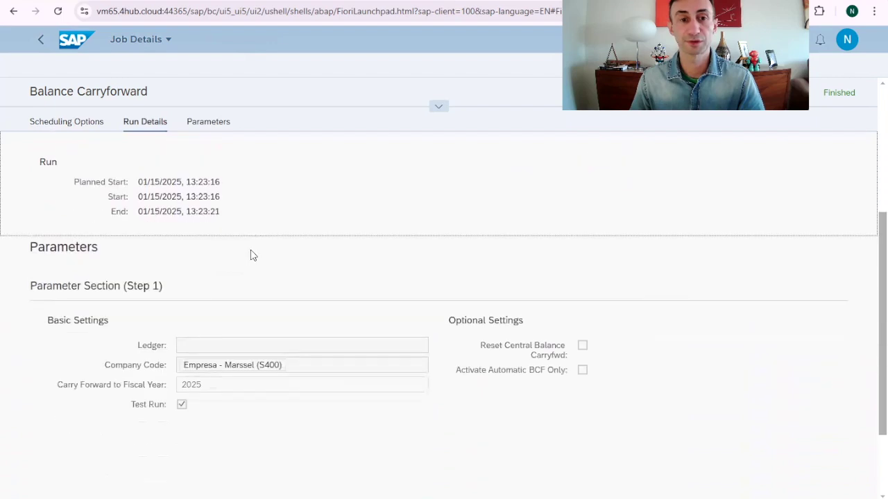
click(228, 122)
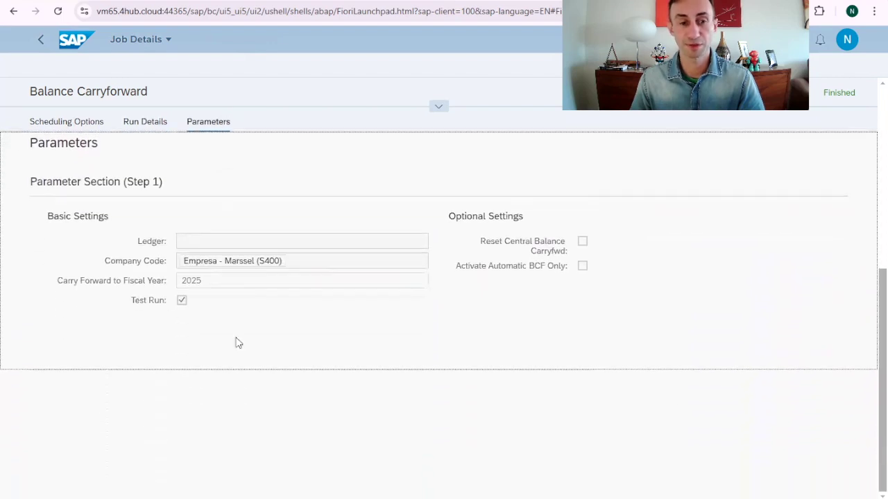
scroll(237, 312, up, 5)
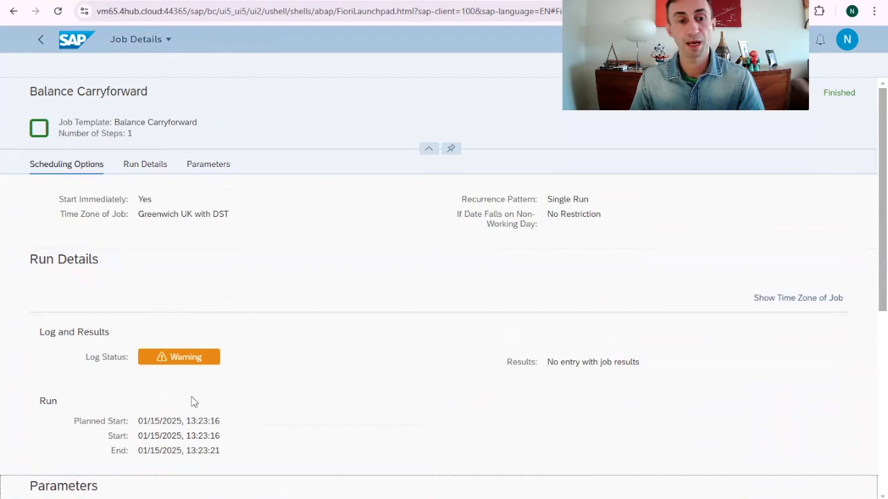
- Read the test run's job log messages and return to the application jobs list
click(174, 368)
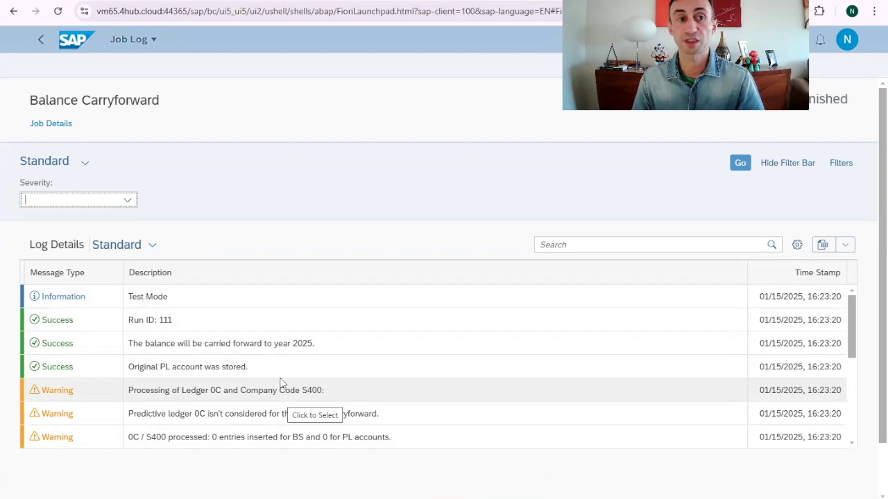
click(40, 41)
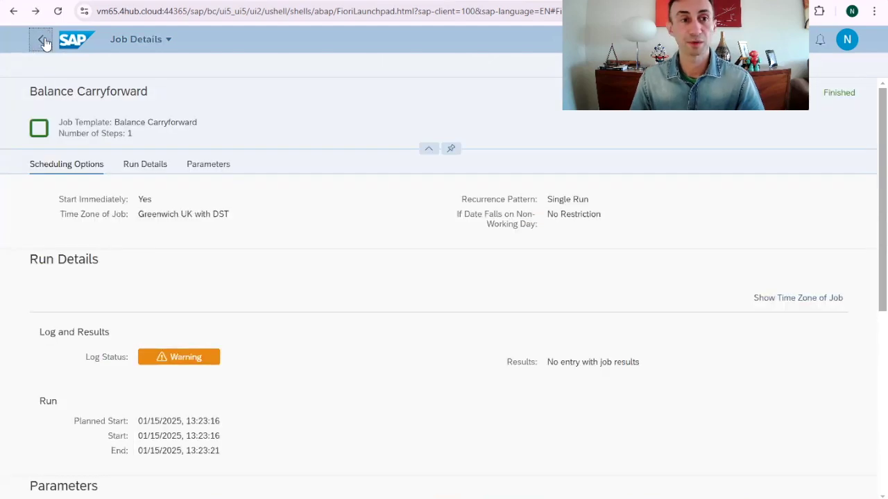
click(43, 43)
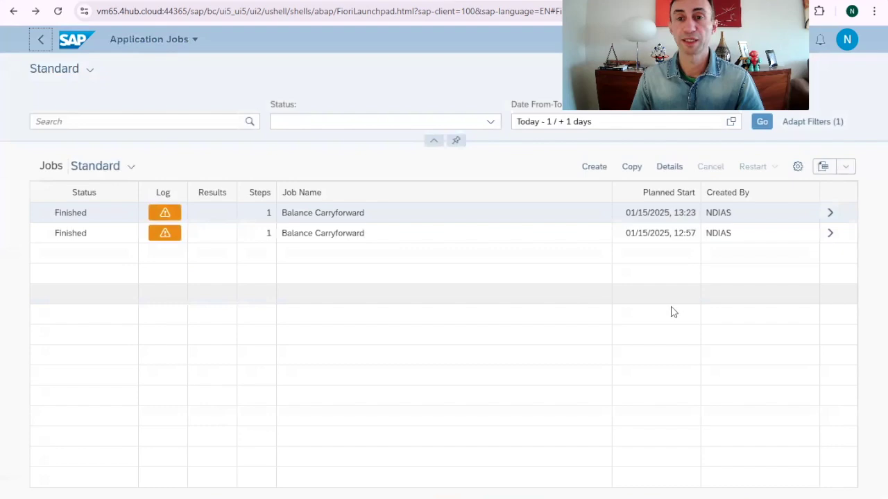
- Copy the newest Balance Carryforward job as Balance Carryforward Copy and proceed to its parameters, keeping the immediate start
click(85, 214)
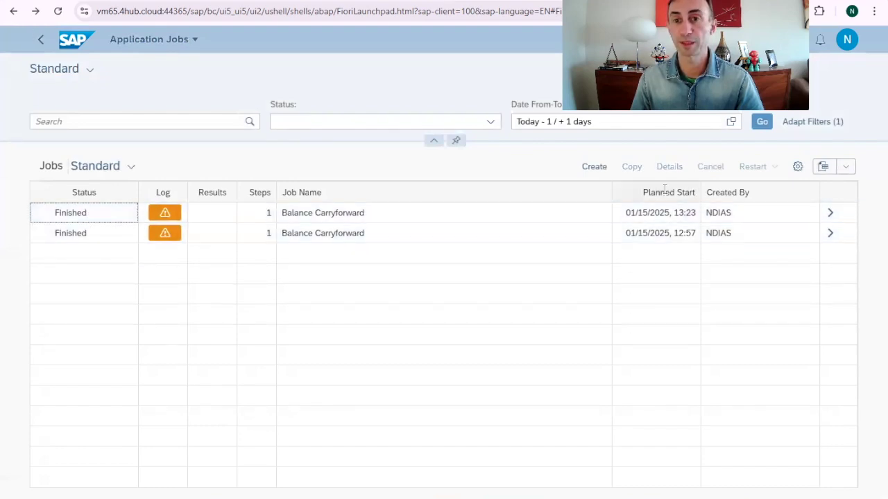
click(72, 213)
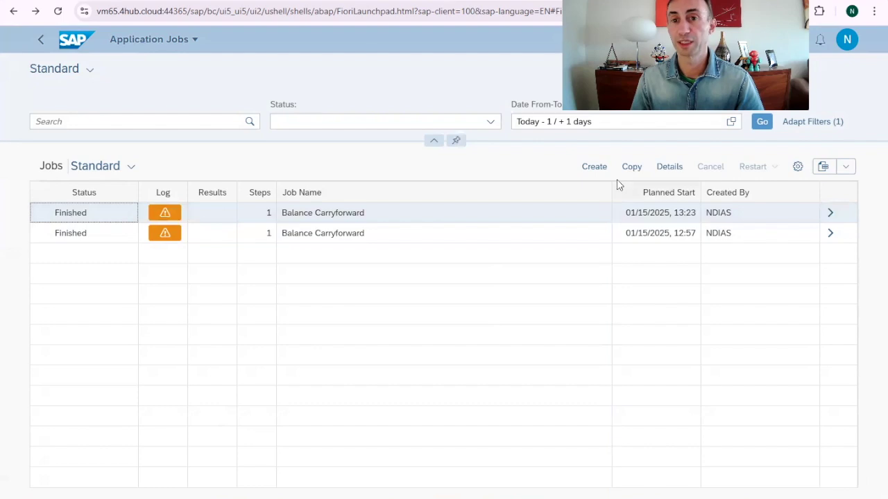
click(632, 167)
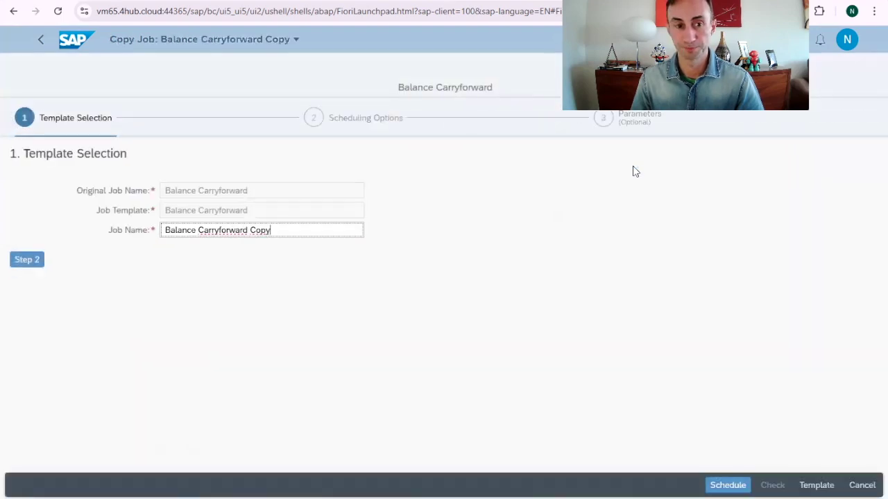
click(26, 261)
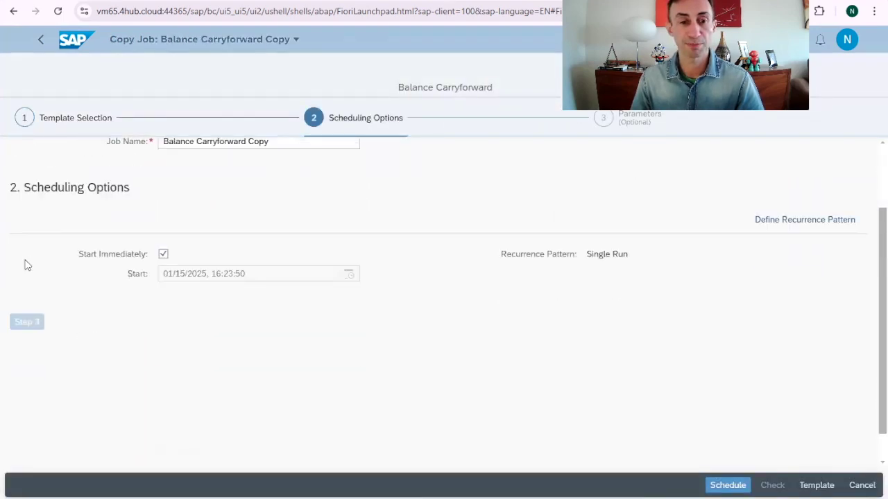
click(34, 274)
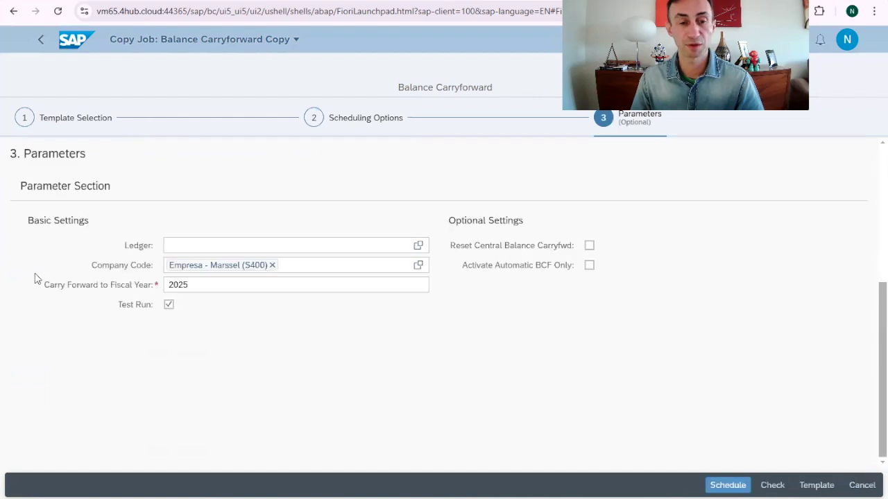
- Turn off Test Run for the copied job, then check and schedule it
click(169, 306)
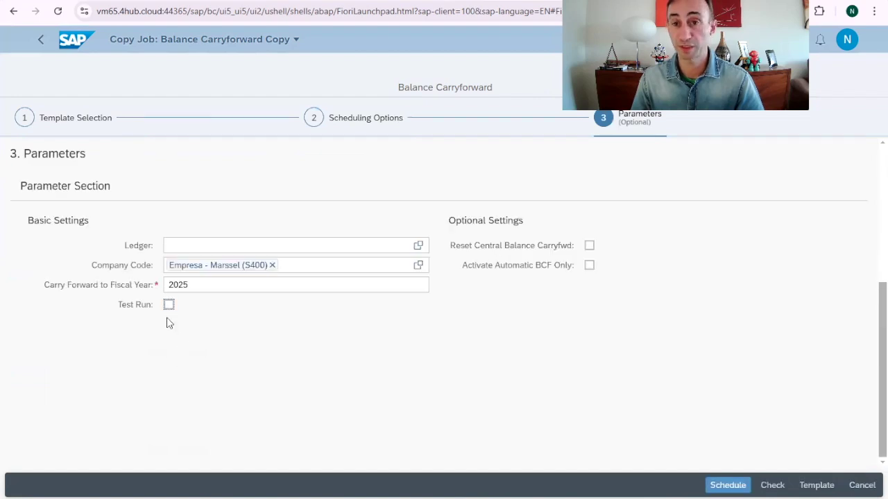
click(771, 485)
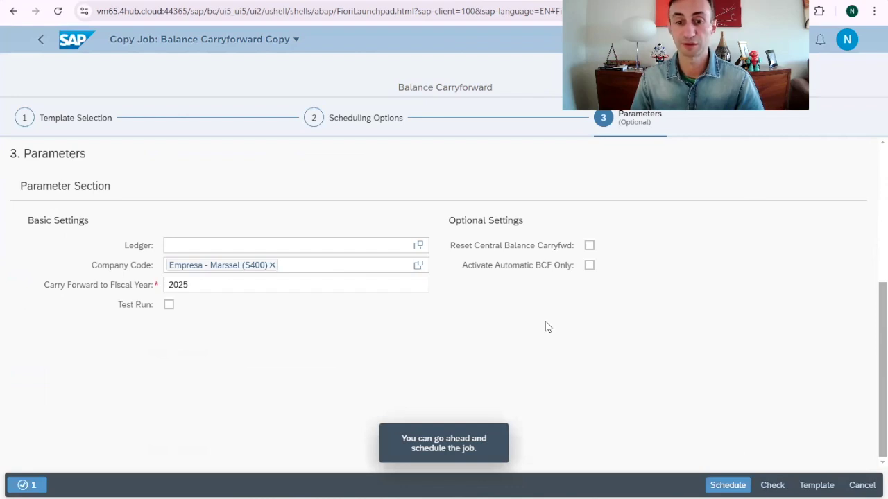
click(731, 486)
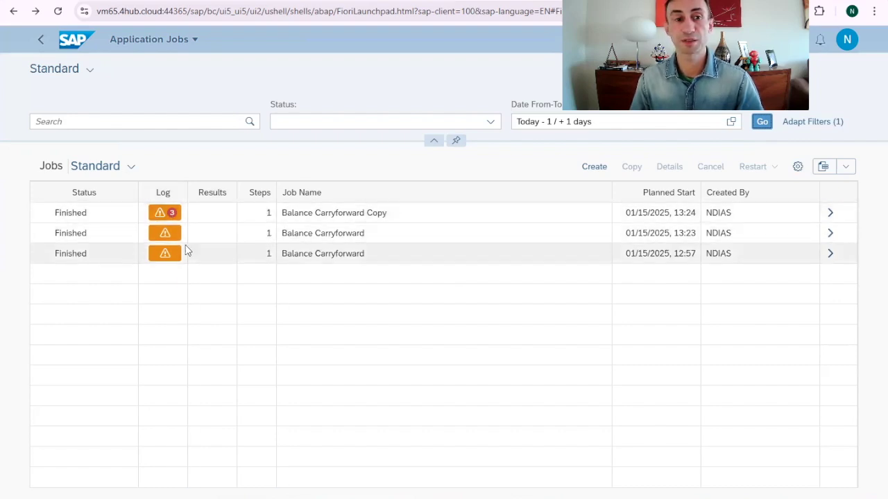
- Open the Balance Carryforward Copy job's details and read the first two of its job logs
click(167, 215)
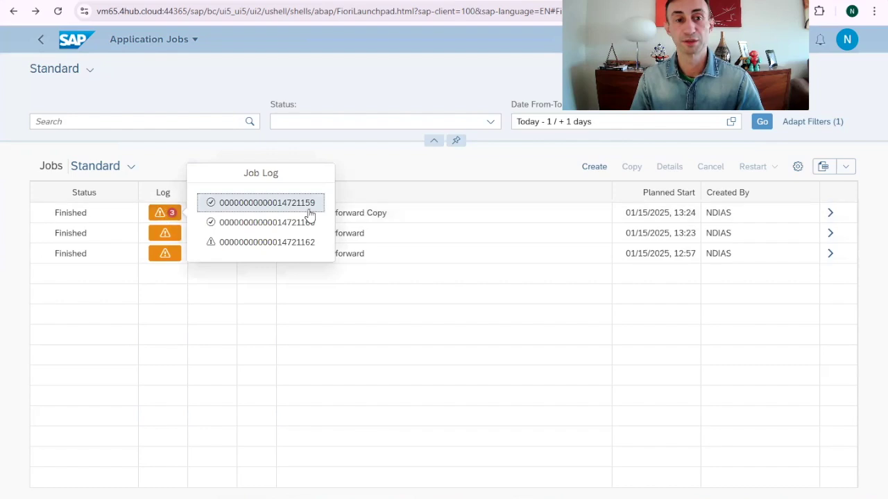
click(836, 218)
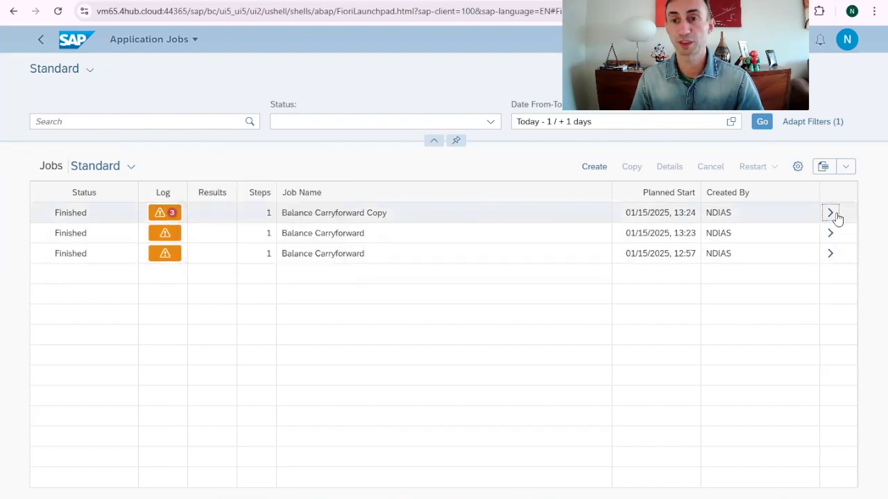
click(181, 358)
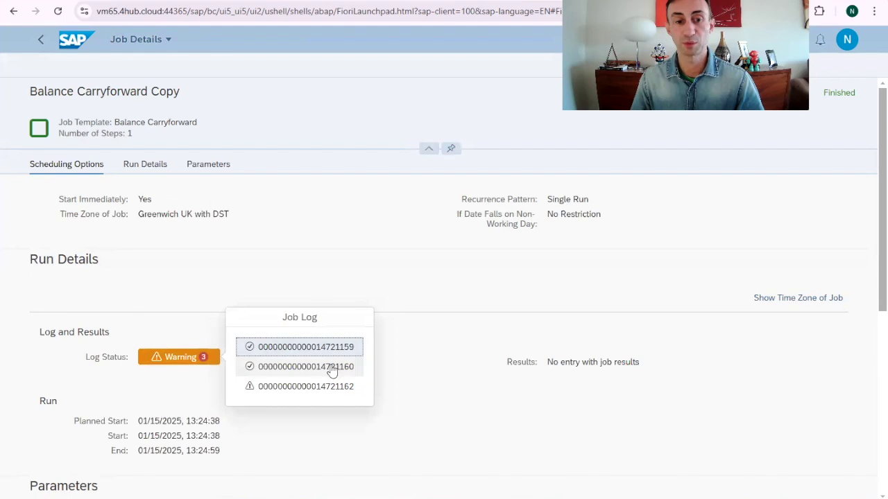
click(322, 354)
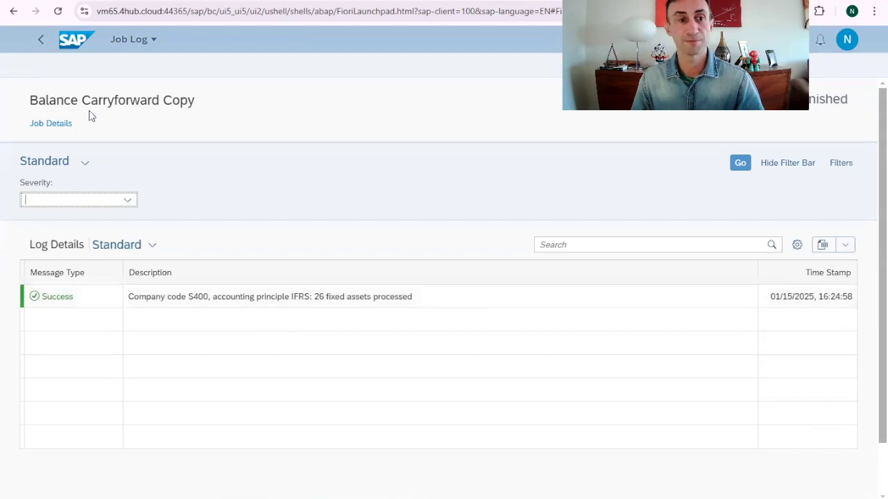
click(39, 38)
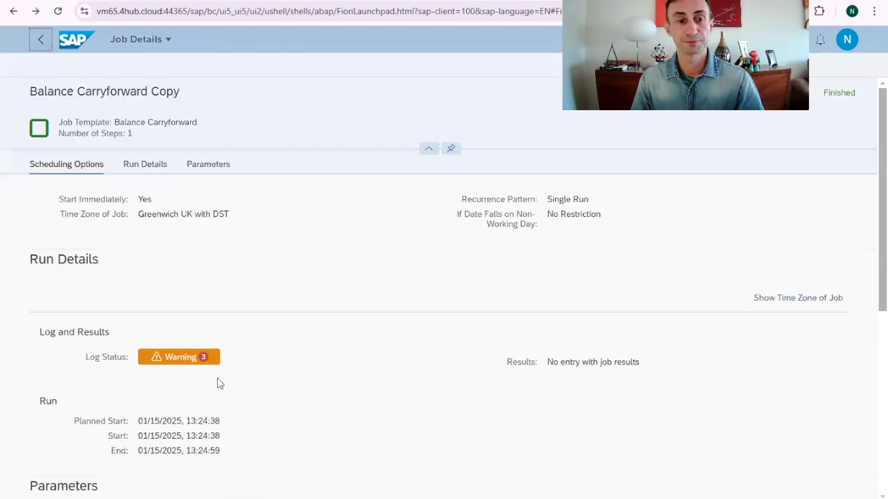
click(180, 358)
click(286, 367)
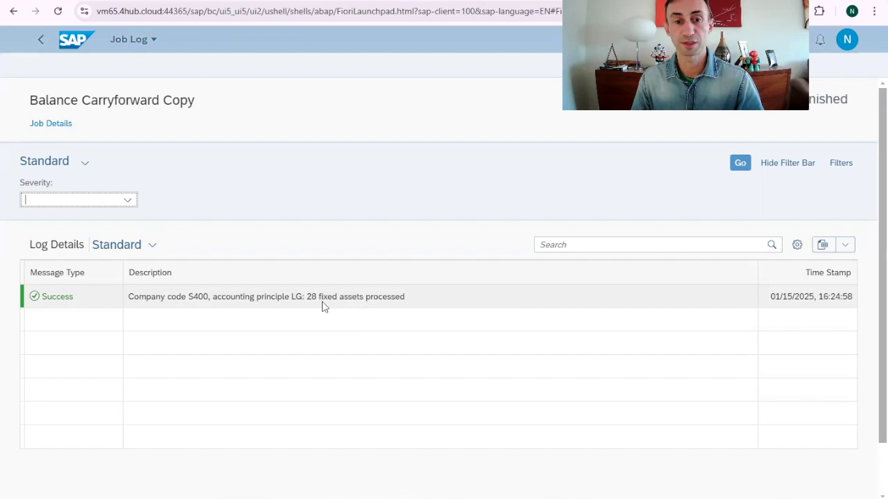
- Open the next job log of the Balance Carryforward Copy job and read its messages through to the closing summary
click(40, 39)
click(293, 386)
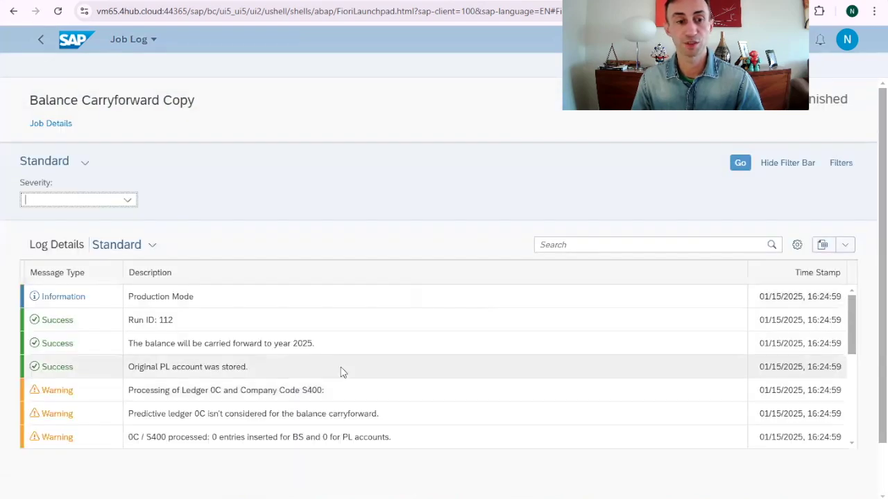
scroll(333, 316, down, 3)
scroll(333, 317, down, 2)
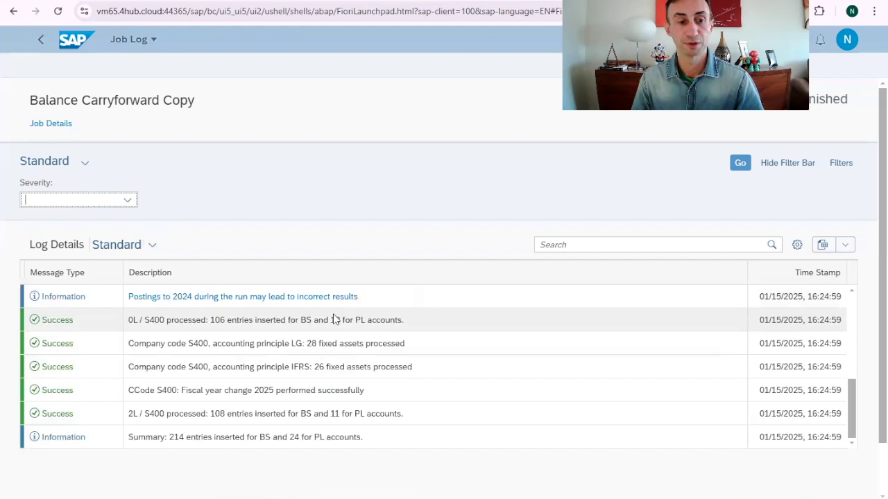
scroll(373, 343, down, 2)
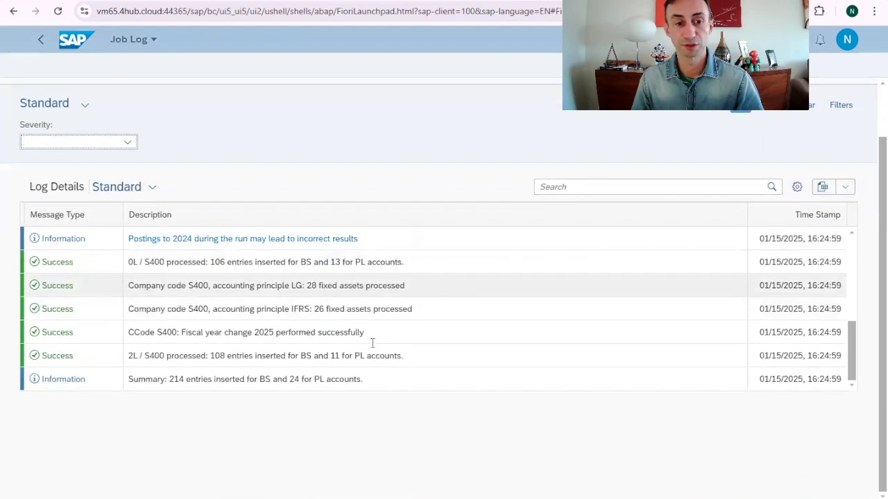
scroll(373, 337, up, 5)
scroll(373, 337, up, 3)
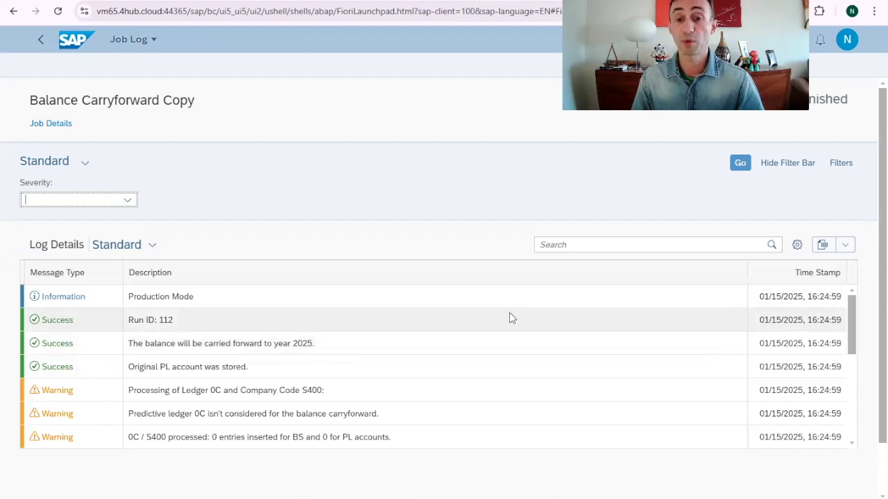
- Switch to the SAP GUI balance display, rerun it for the Bank1 Cash Payment account, company code S400, year 2025, and check the carryforward balance
mouse_move(513, 497)
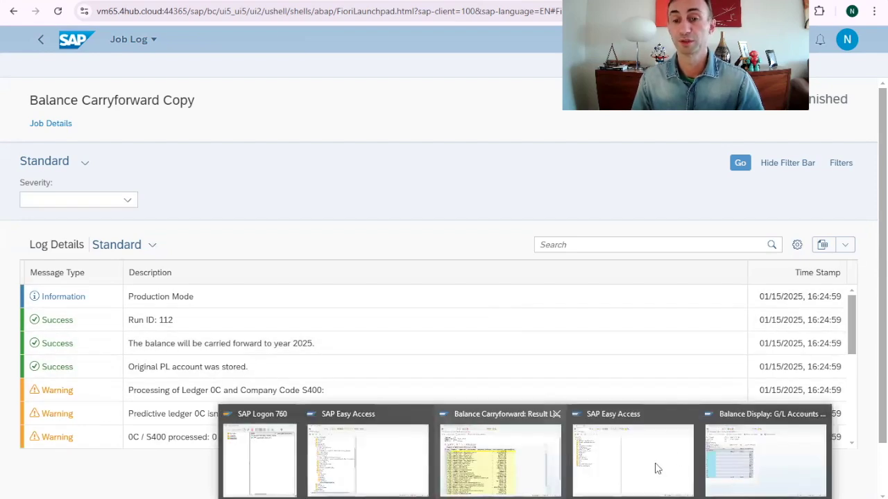
click(731, 458)
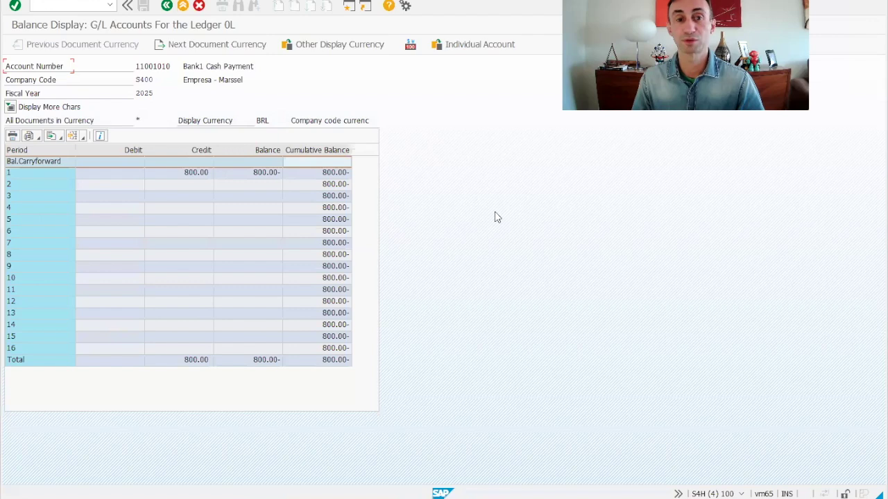
click(166, 6)
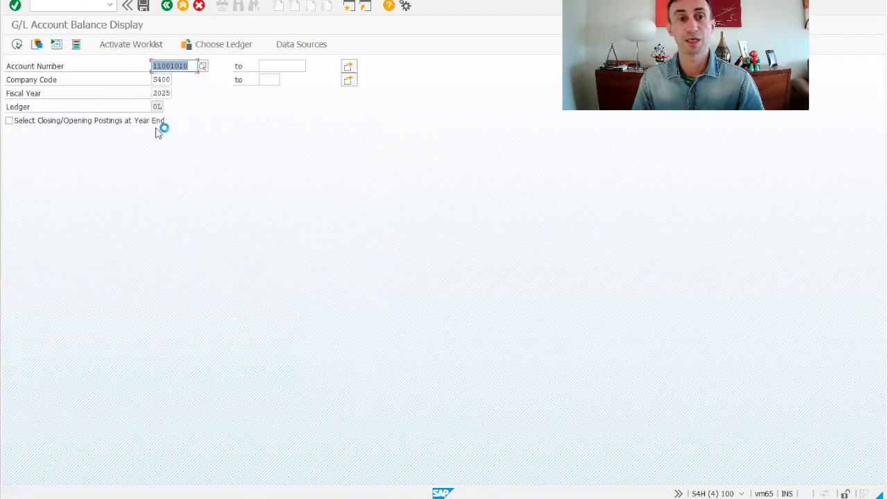
click(17, 45)
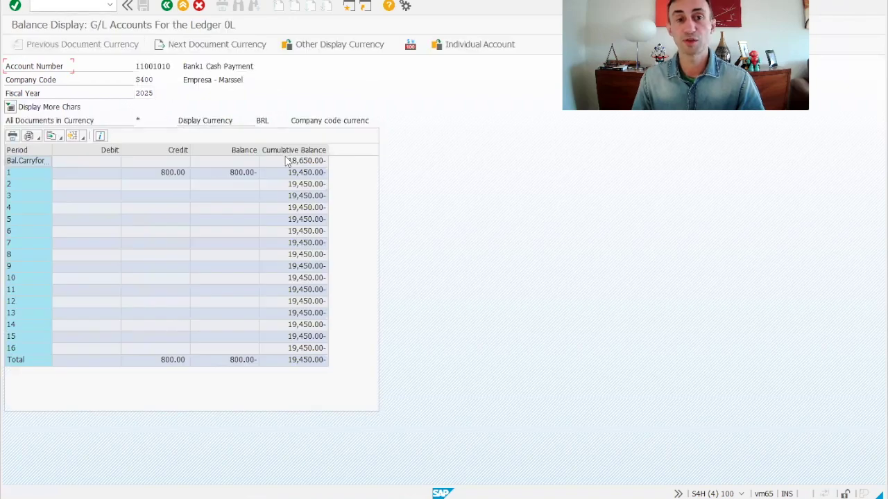
click(284, 162)
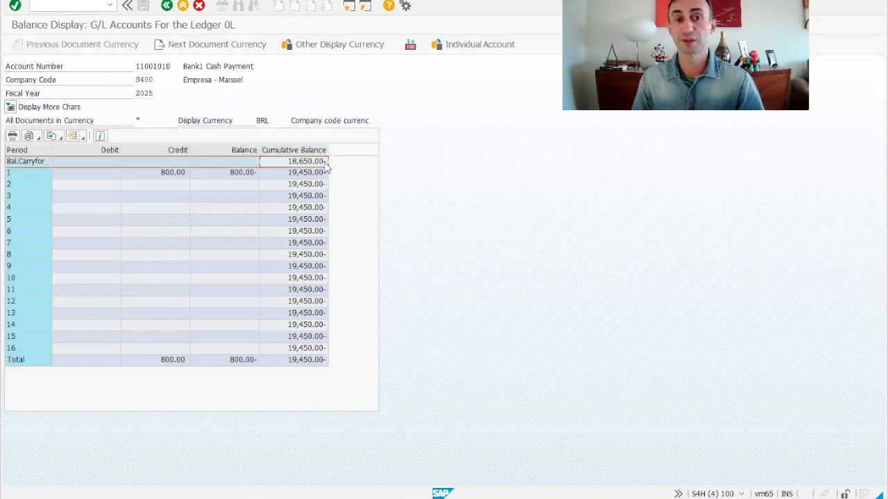